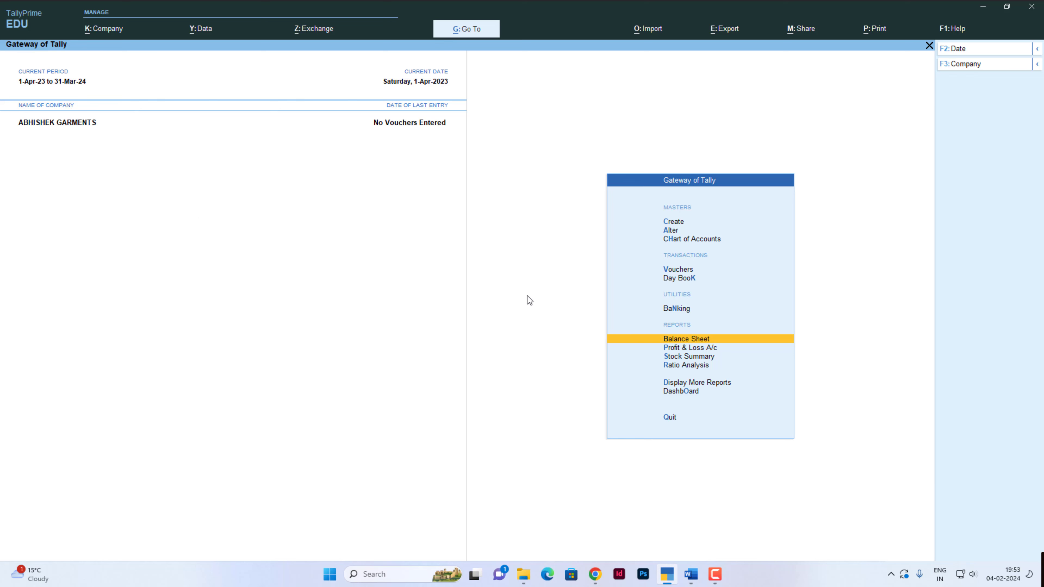
- Review the company's Balance Sheet in detailed view, then close the report
key(Return)
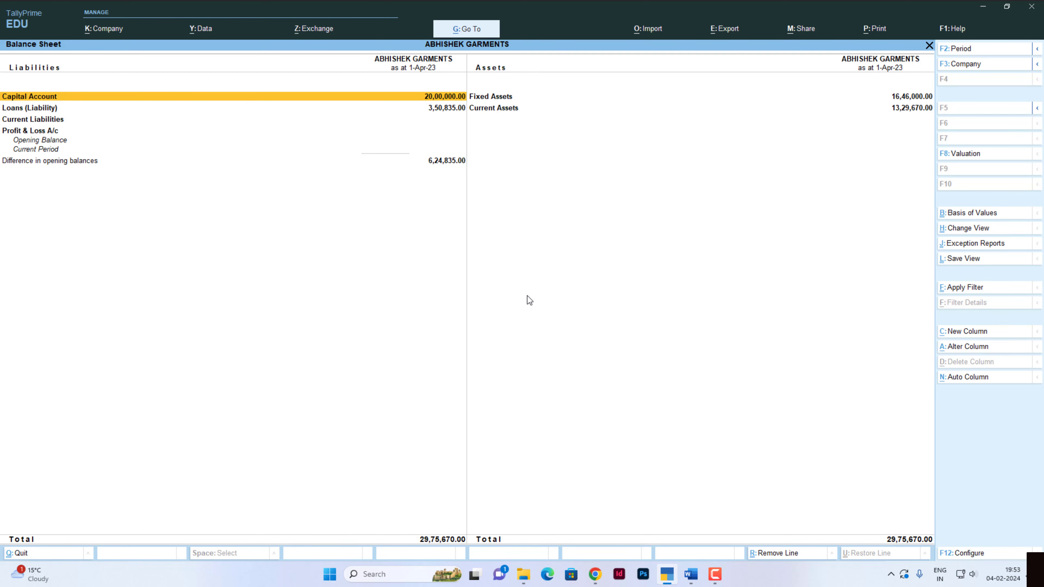
key(alt+F5)
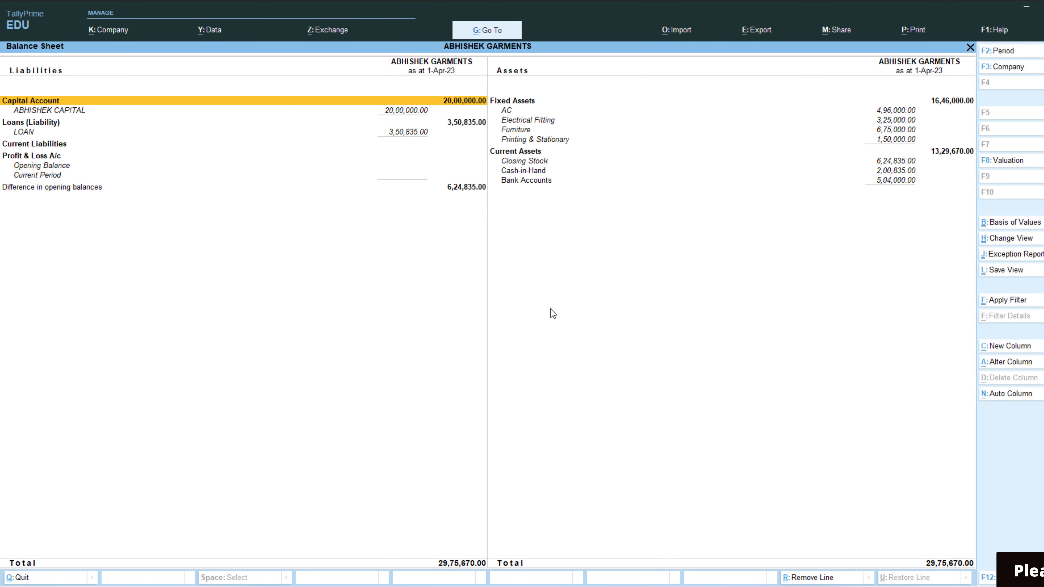
key(Escape)
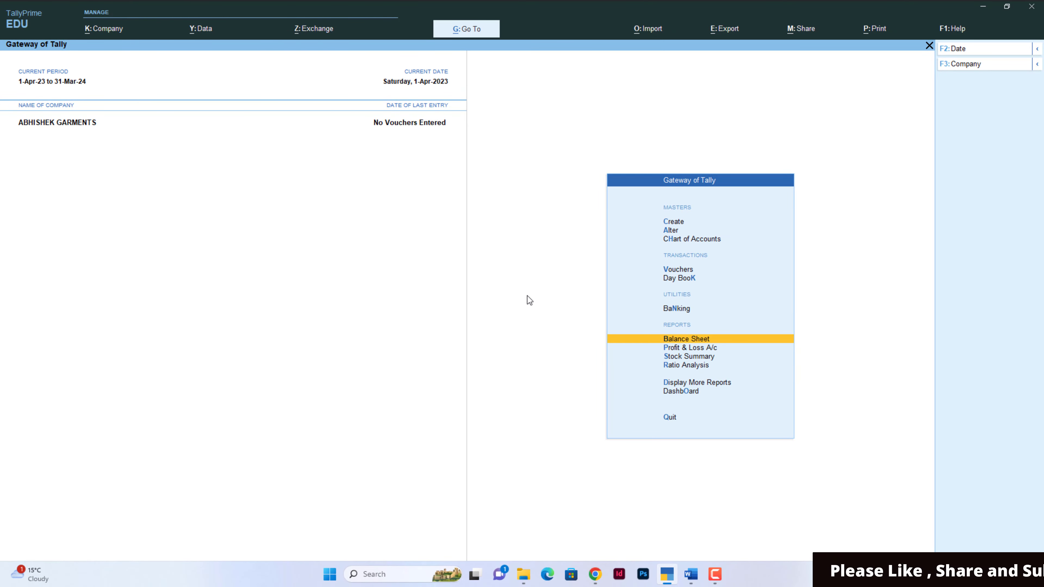
- Check the showroom rent transaction in the Word document, and open voucher entry for a new payment in TallyPrime
key(alt+Tab)
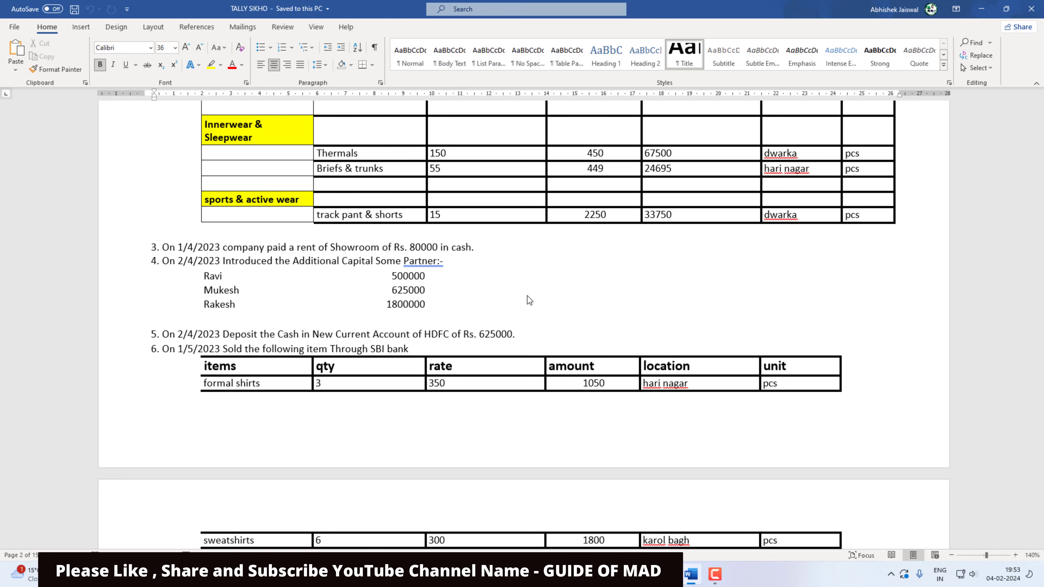
key(alt+Tab)
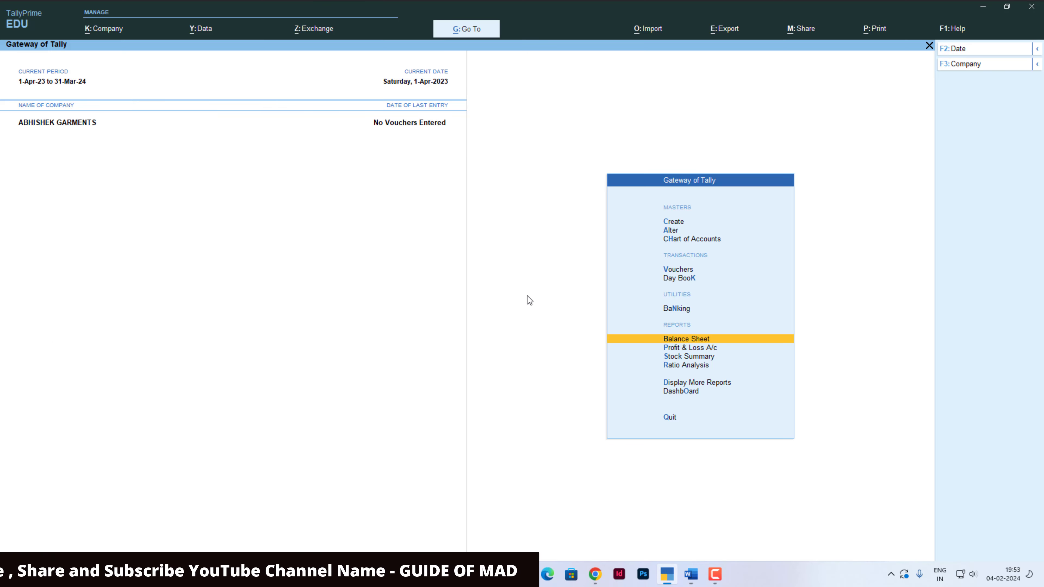
key(Up)
key(Up)
key(Up)
key(Return)
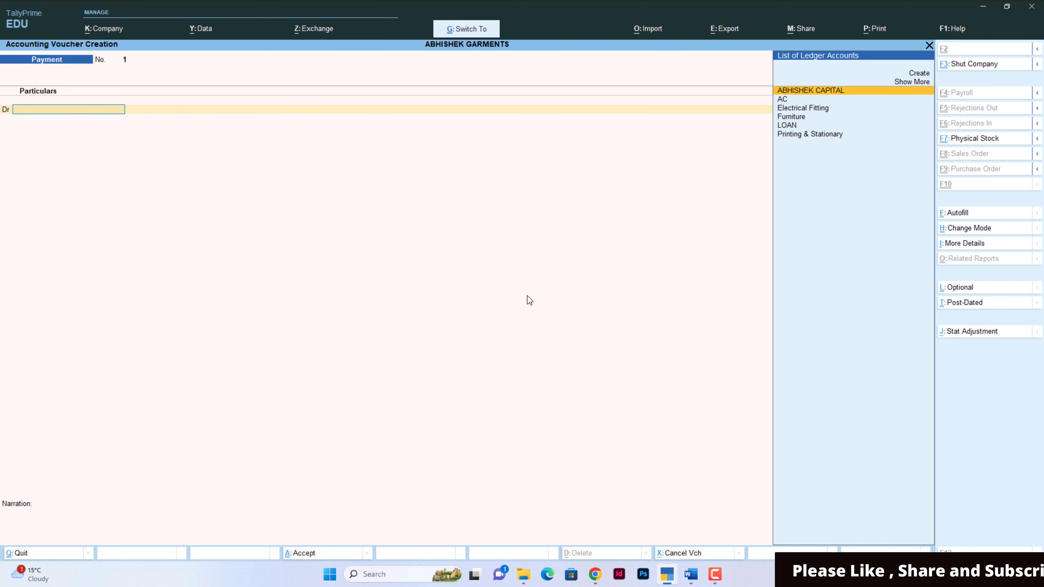
- Change the payment voucher's mode to Single Entry and back to Double Entry
key(ctrl+h)
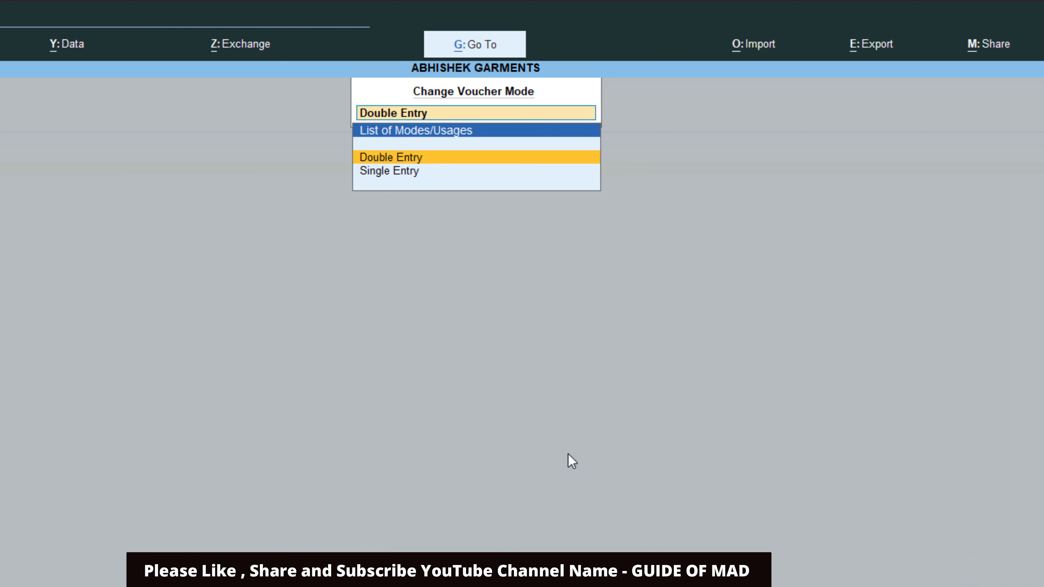
key(Down)
key(Up)
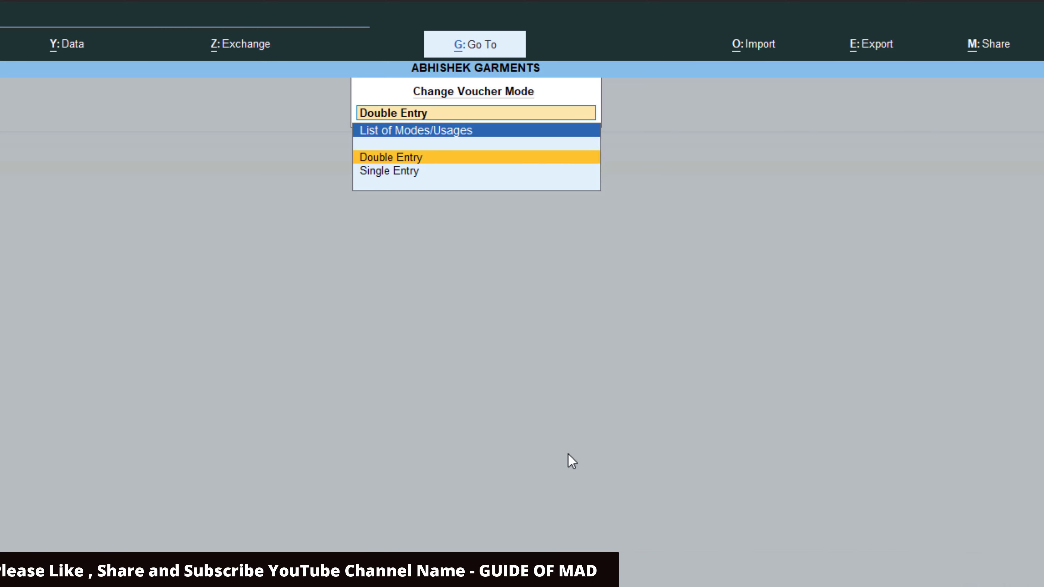
key(Down)
key(Return)
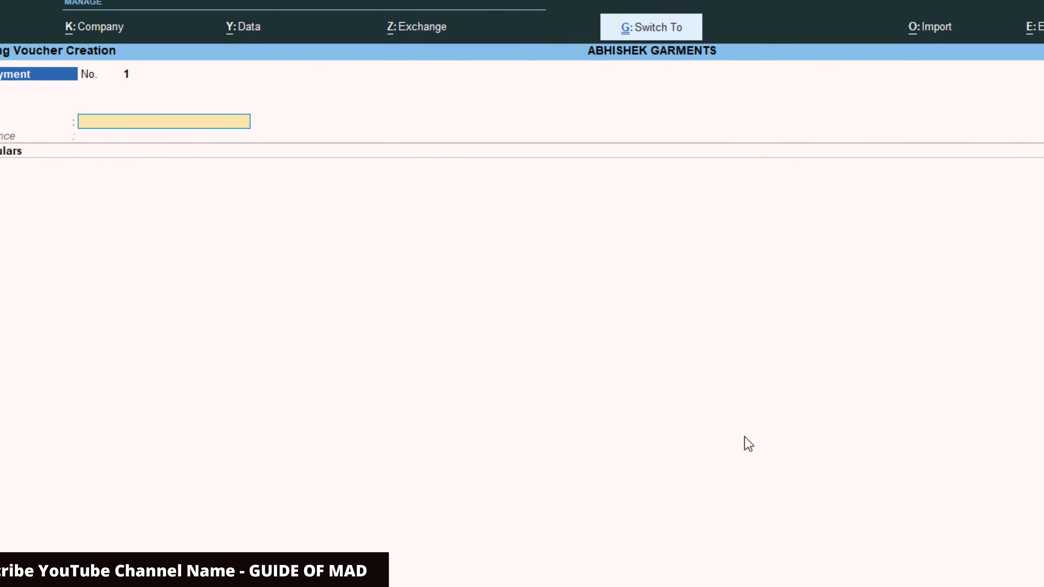
key(ctrl+h)
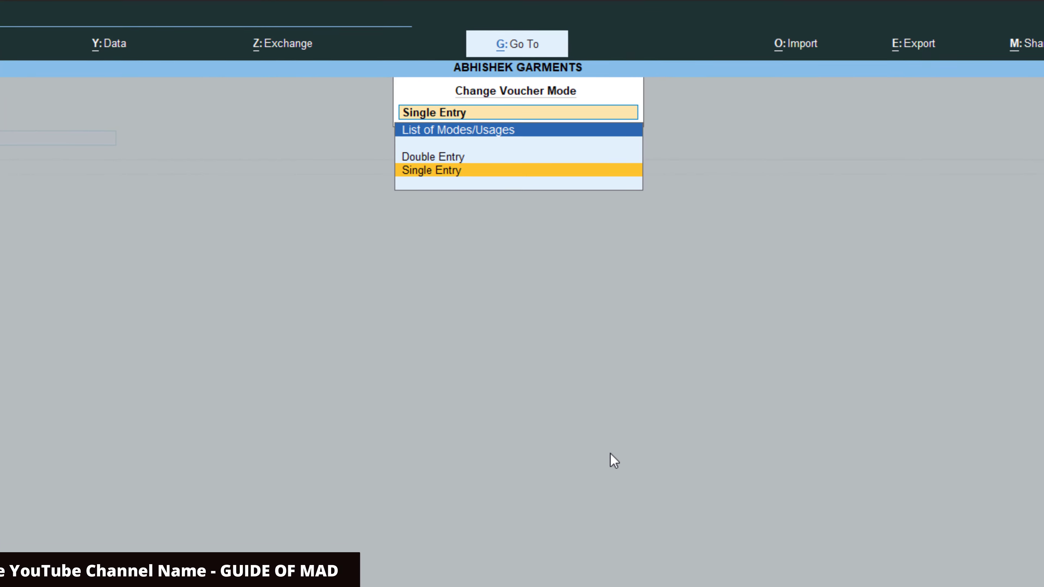
key(Up)
key(Return)
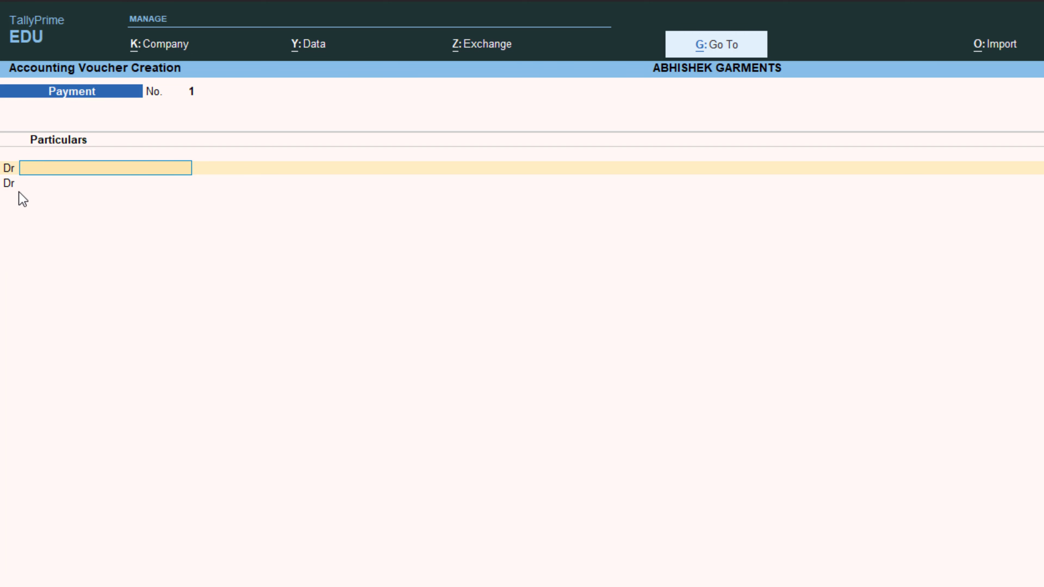
- Review the payment voucher's configuration options, and view the Sales voucher before returning to Payment
key(F12)
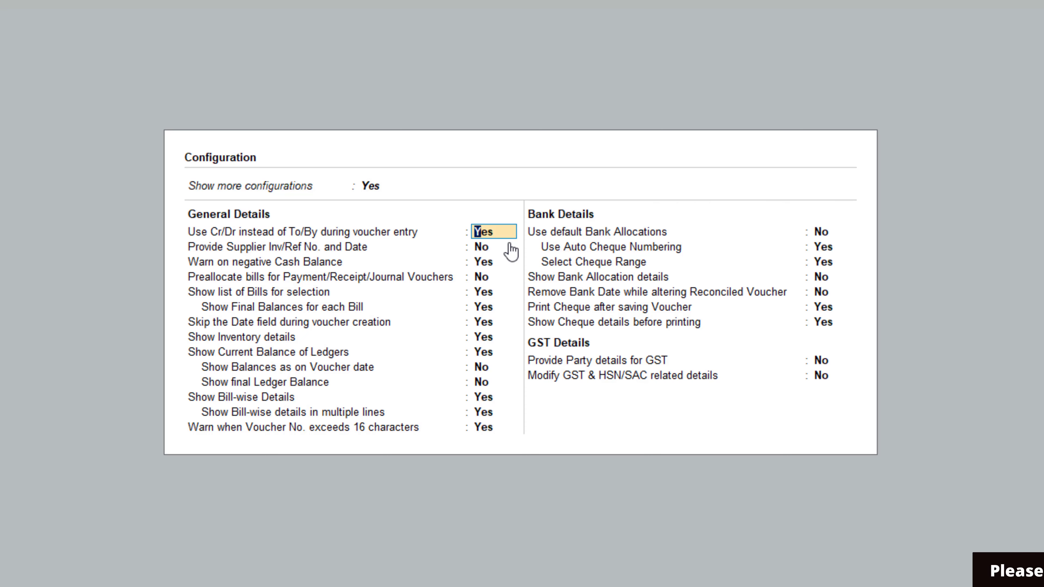
key(ctrl+a)
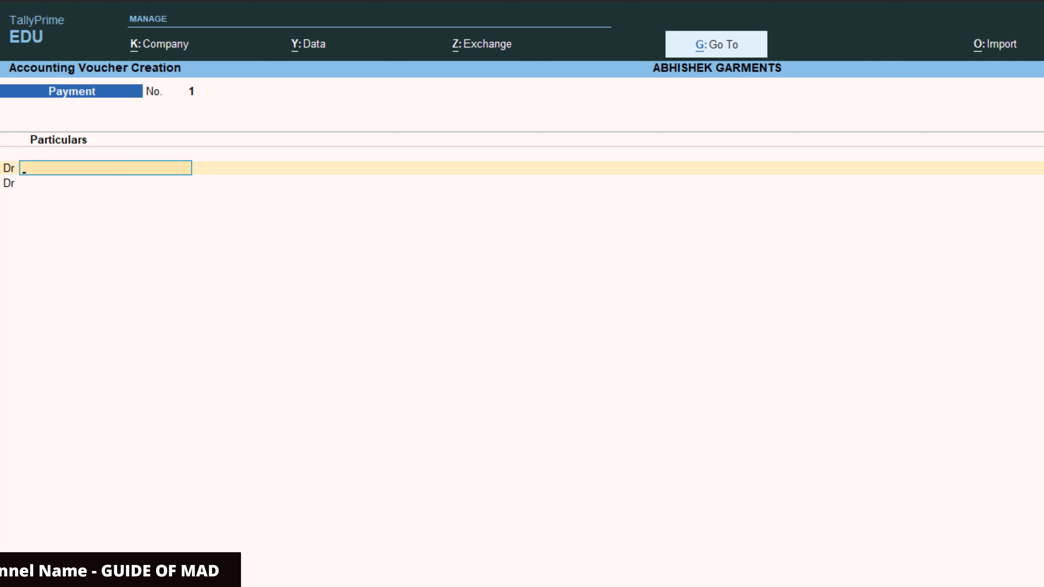
key(F8)
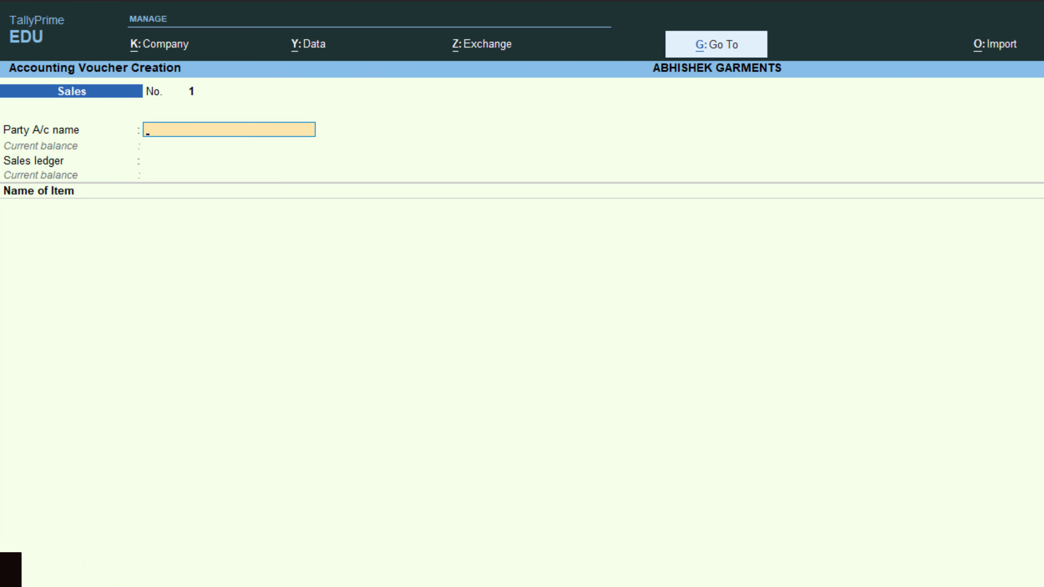
key(F5)
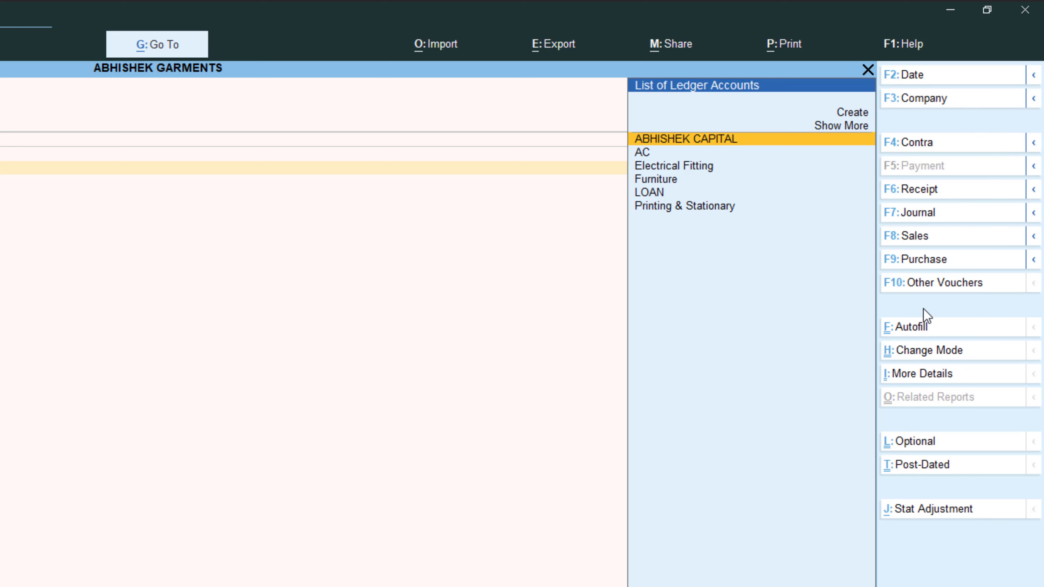
- View the full list of voucher types including the inactive ones, and close it without changing the type
click(904, 291)
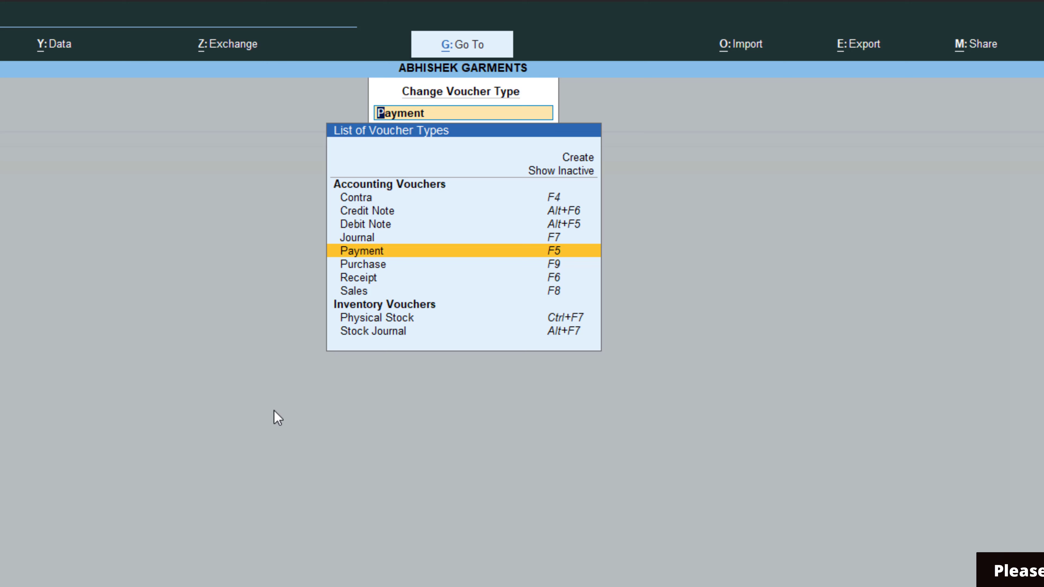
key(Up)
key(Up)
key(Up)
key(Up)
key(Up)
key(Up)
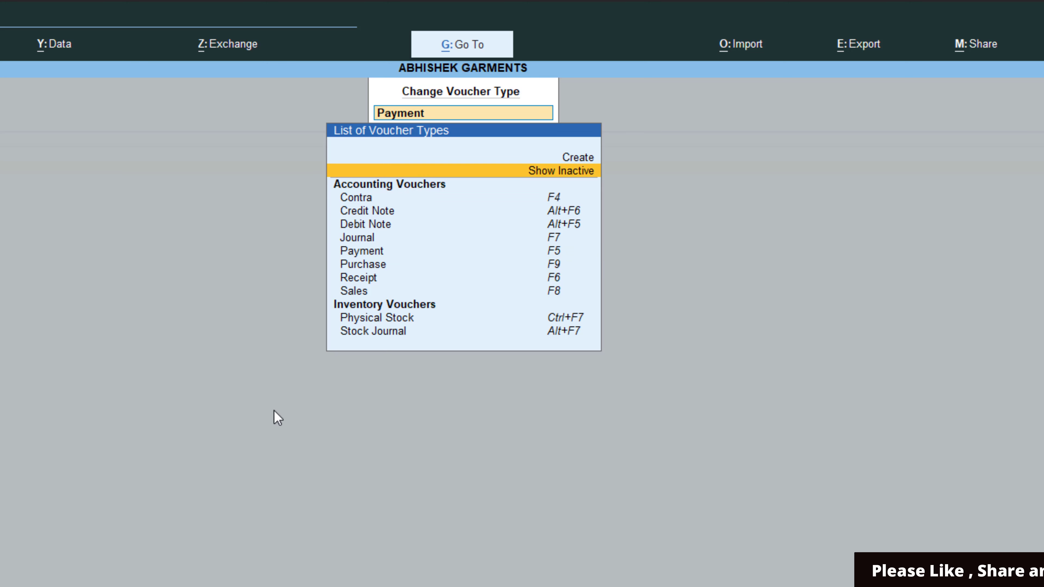
key(Return)
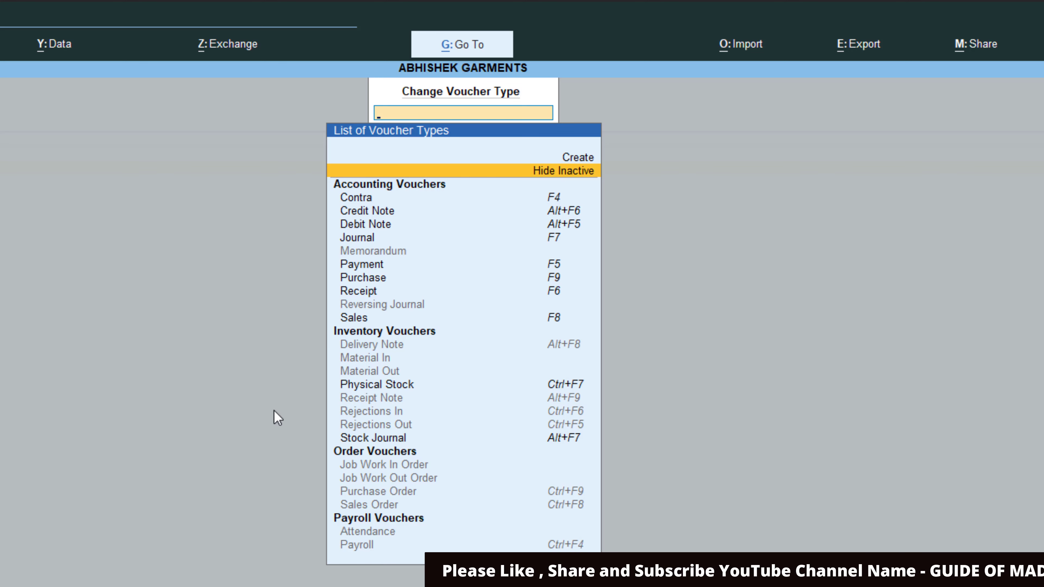
key(Escape)
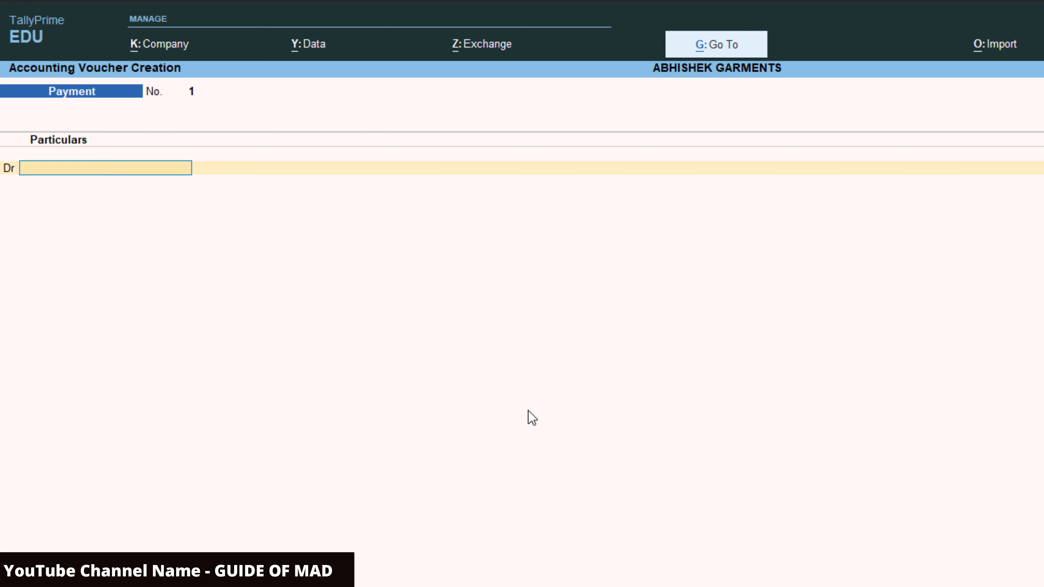
- Set the payment voucher's date to 1.4
key(F2)
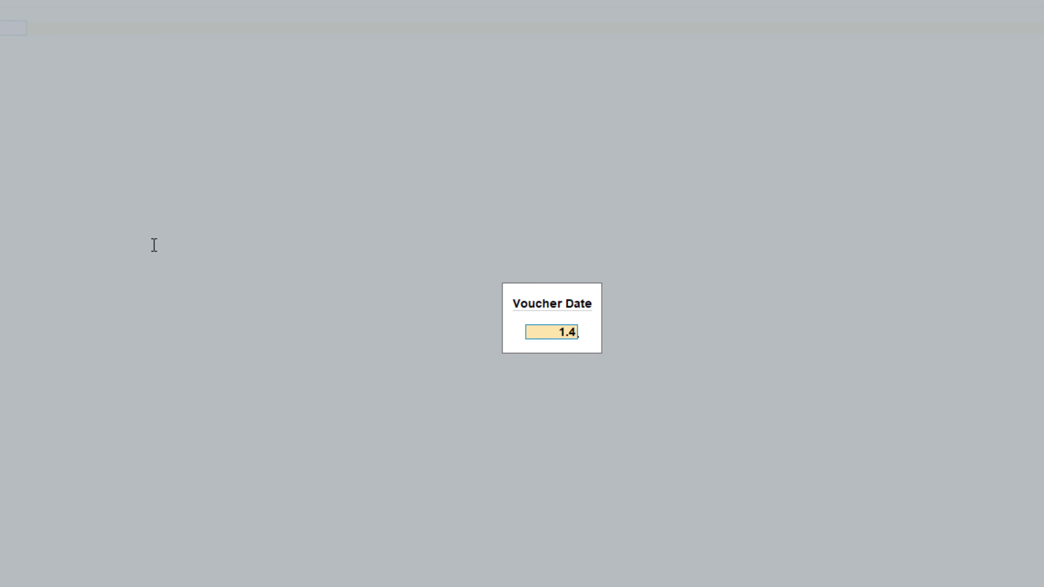
key(Return)
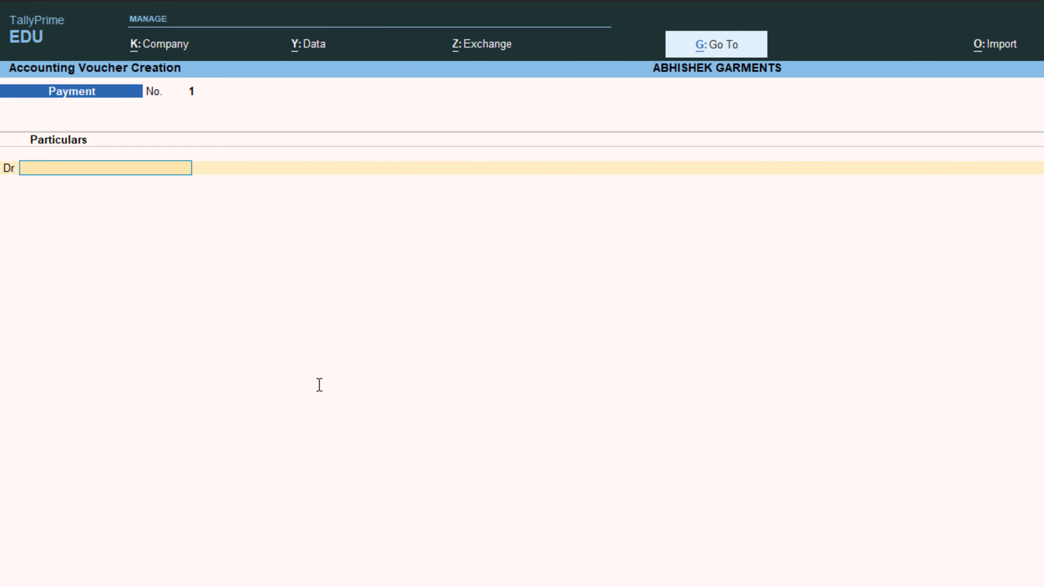
key(alt+Tab)
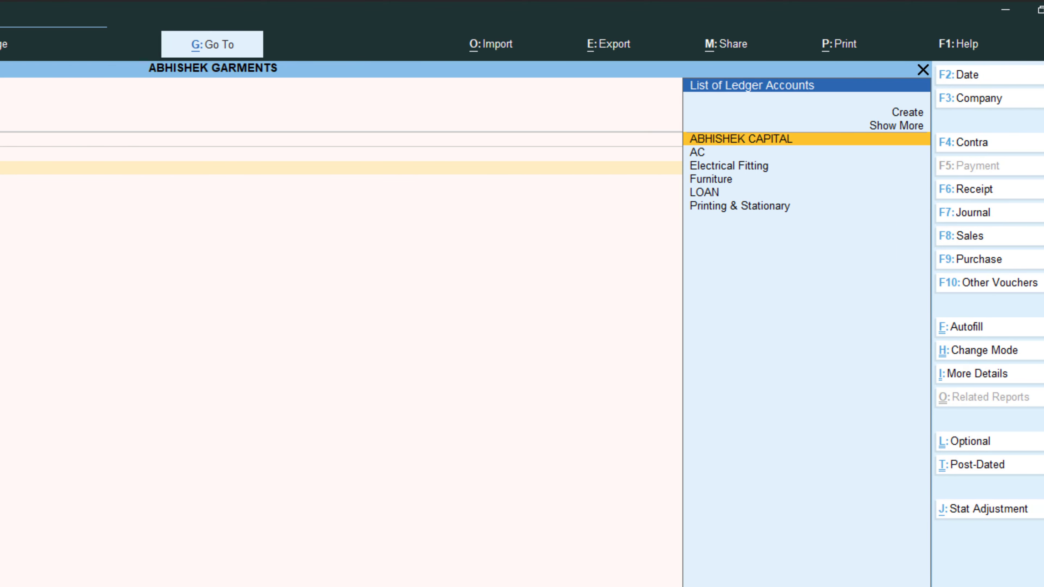
- Create a ledger named Rent under Indirect Expenses from within the voucher, keeping the default ledger type and GST settings
key(alt+c)
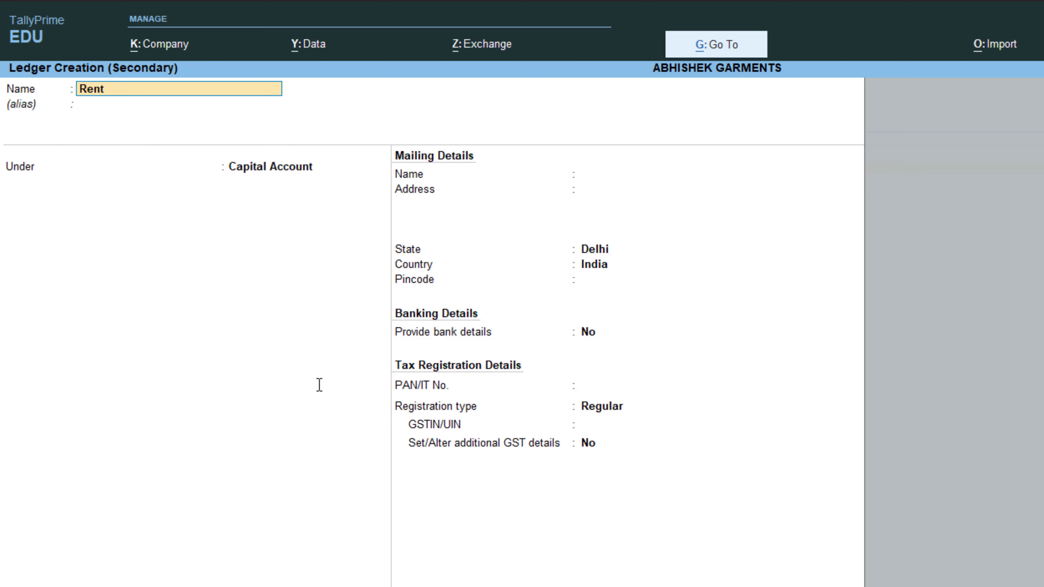
key(Return)
key(Return)
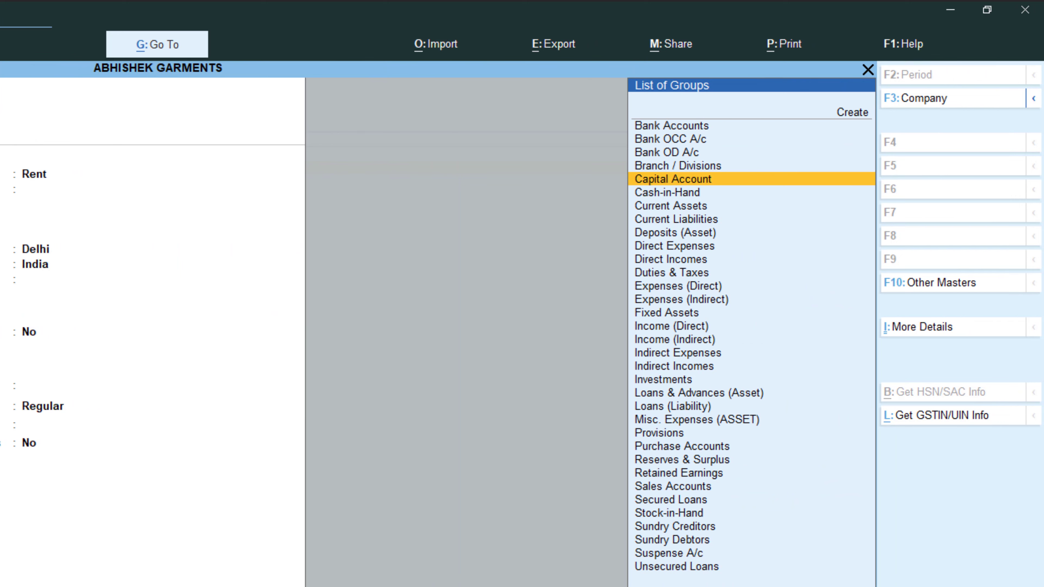
text(in)
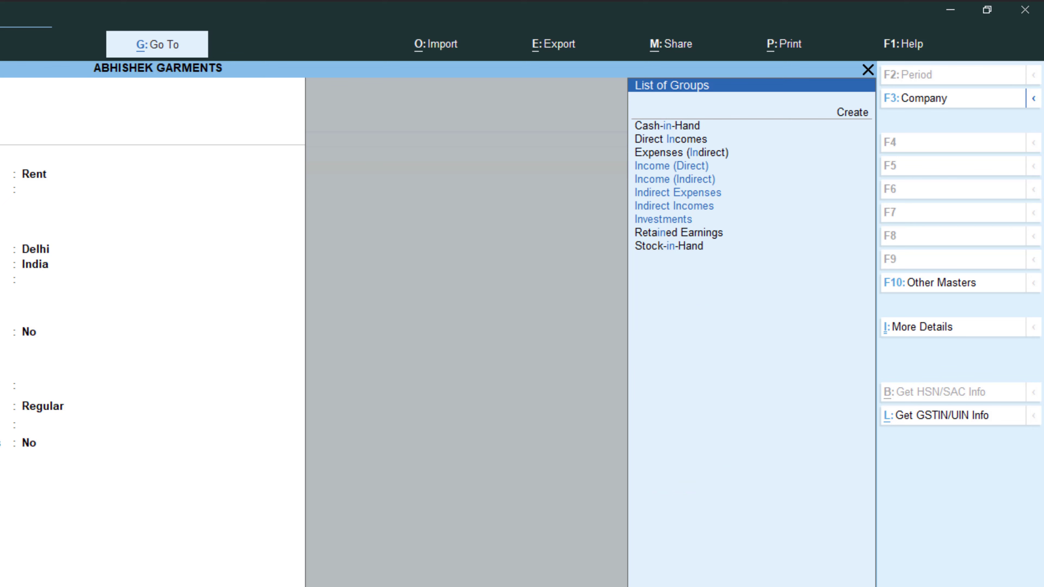
key(Down)
key(Down)
key(Down)
key(Return)
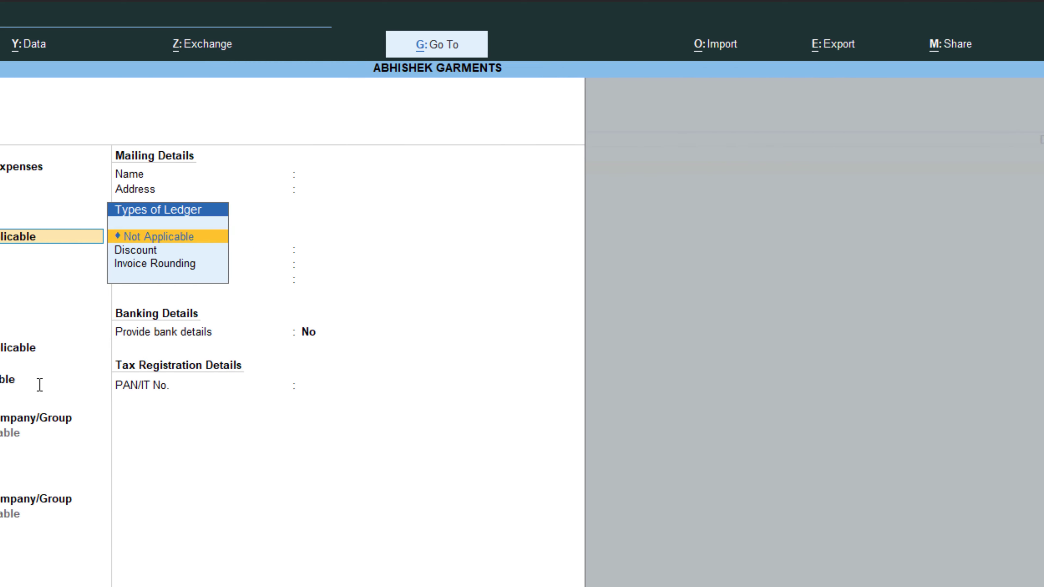
key(Return)
key(Return)
key(Return)
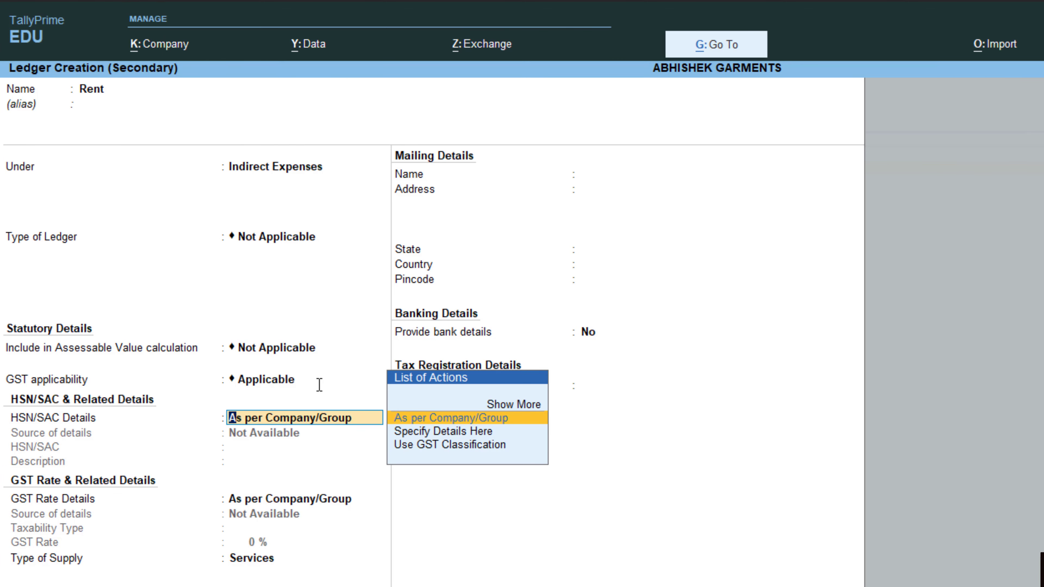
key(ctrl+a)
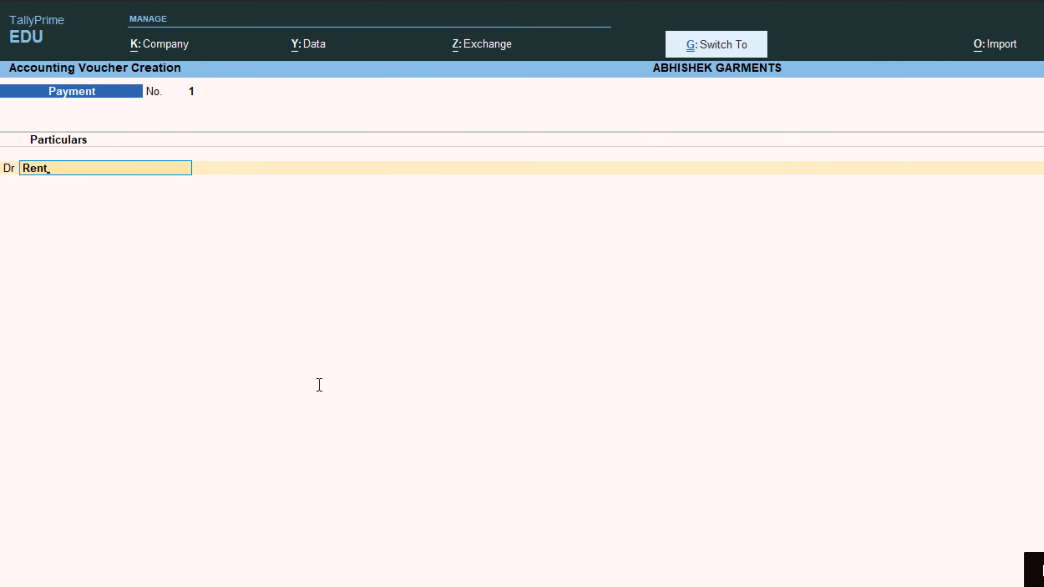
- Debit the Rent ledger with 80,000 in the payment voucher
key(Return)
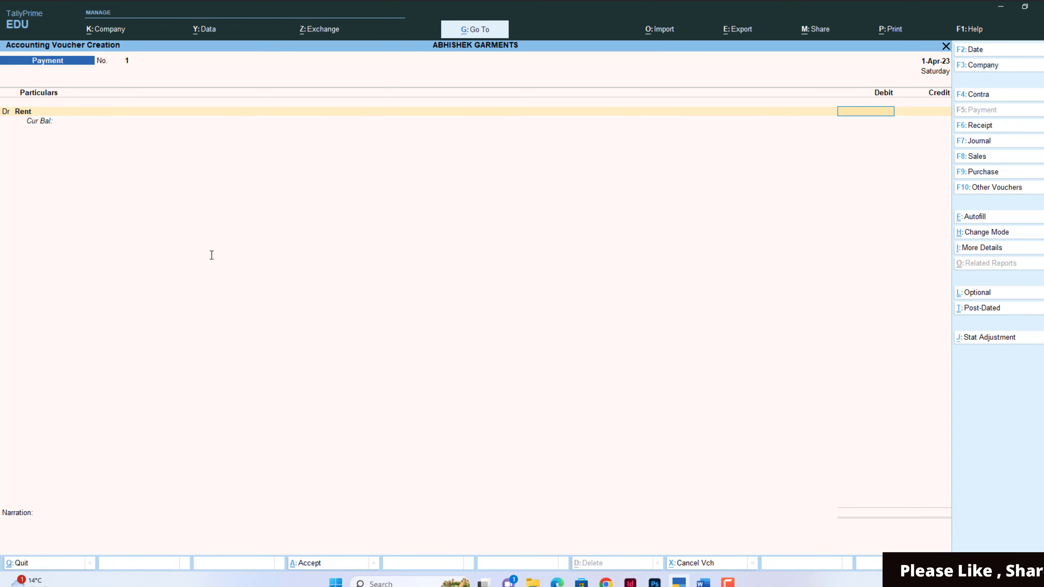
text(80,00)
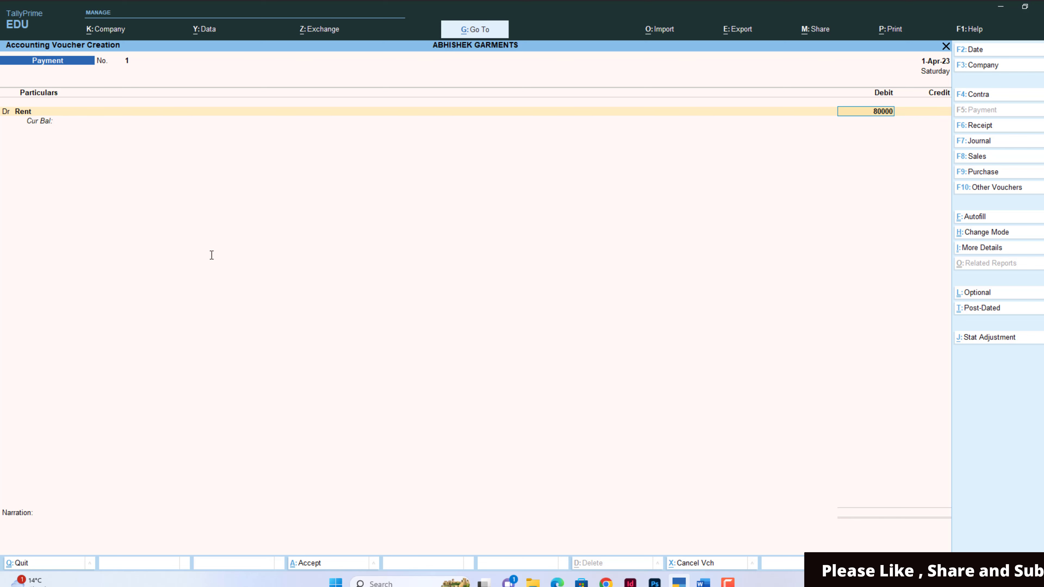
text(0)
key(Return)
key(Return)
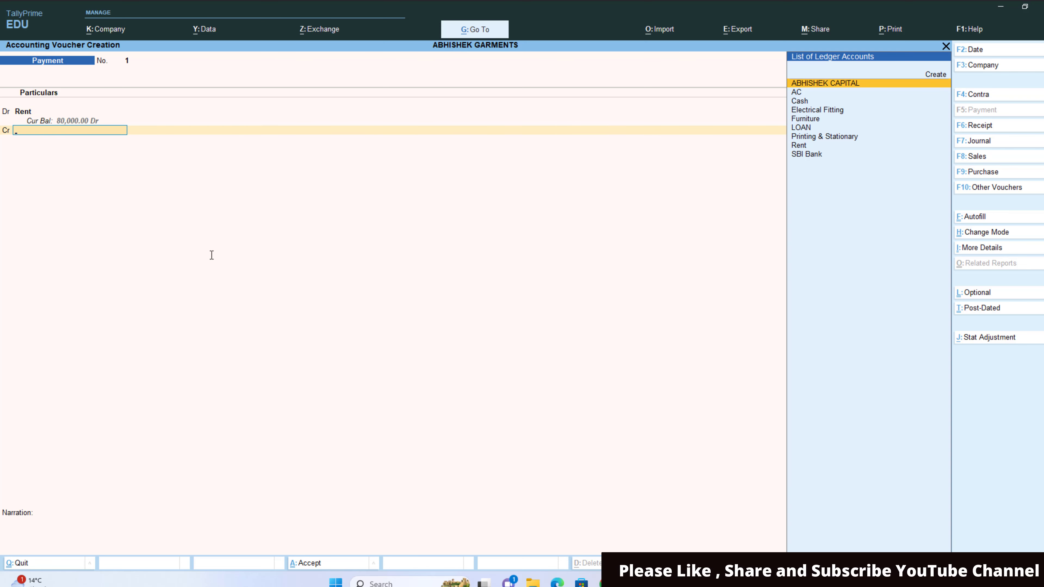
- Credit the Cash ledger with 80,000 in the payment voucher
key(Down)
key(Down)
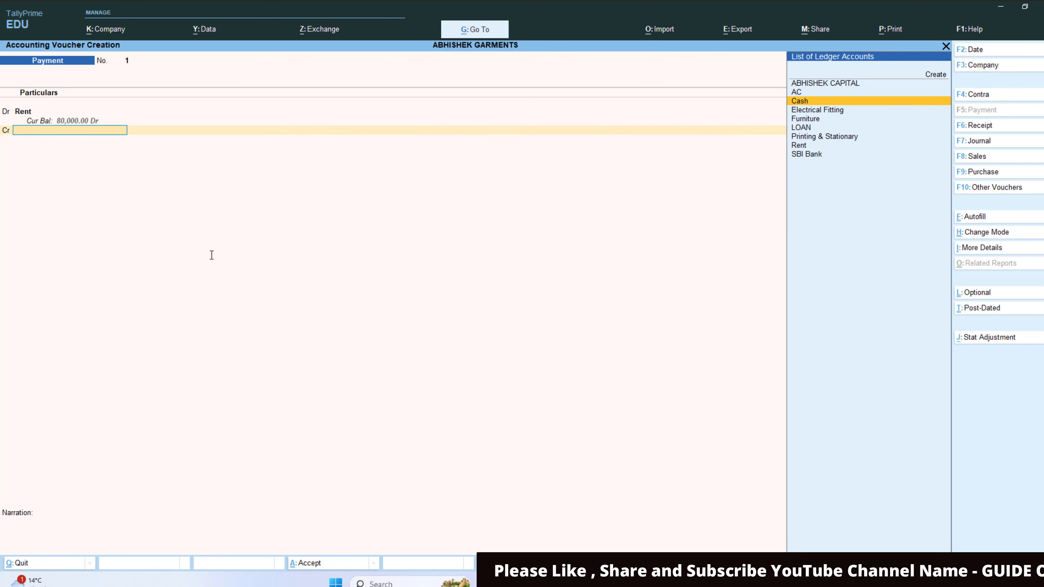
key(Return)
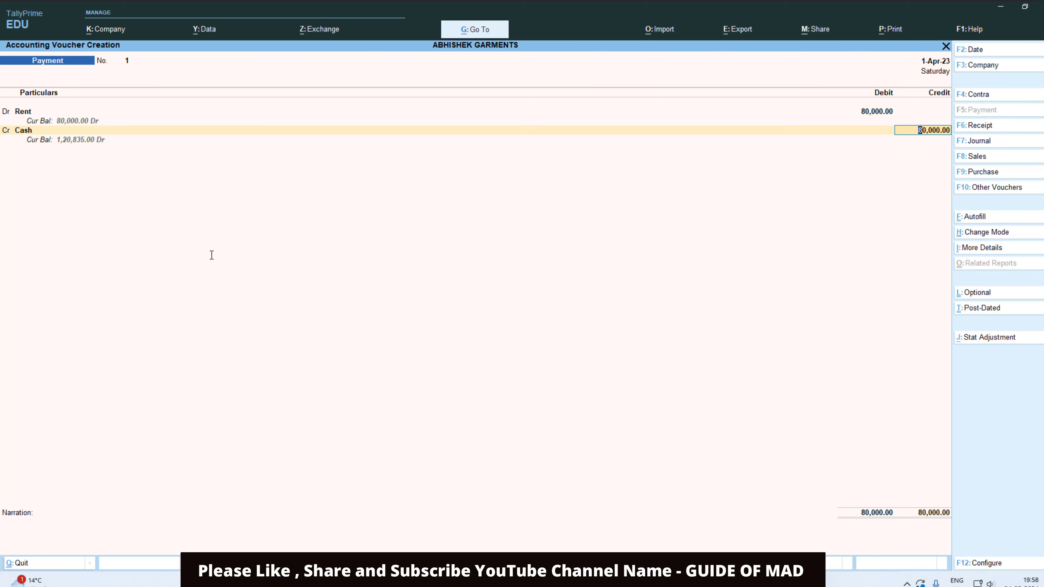
key(Return)
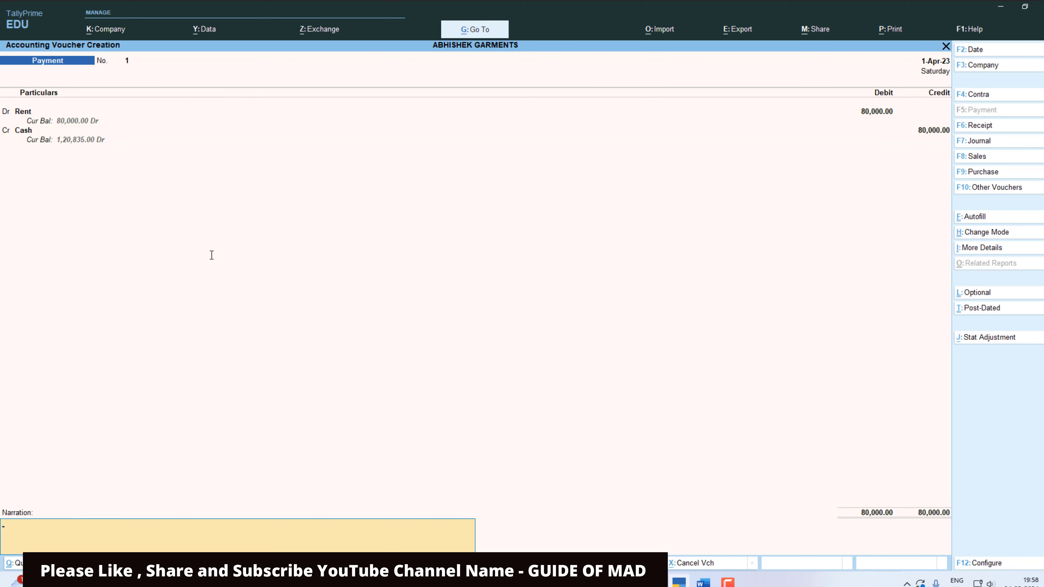
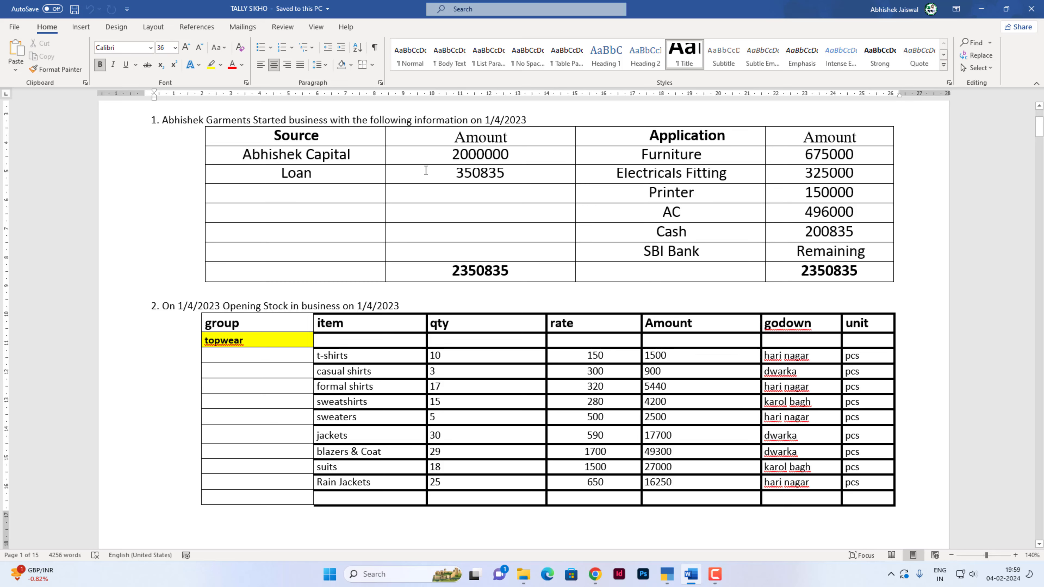
- Read the additional partner capital transaction in the Word document and change the TallyPrime voucher to a Journal voucher
scroll(426, 169, down, 10)
scroll(425, 173, down, 5)
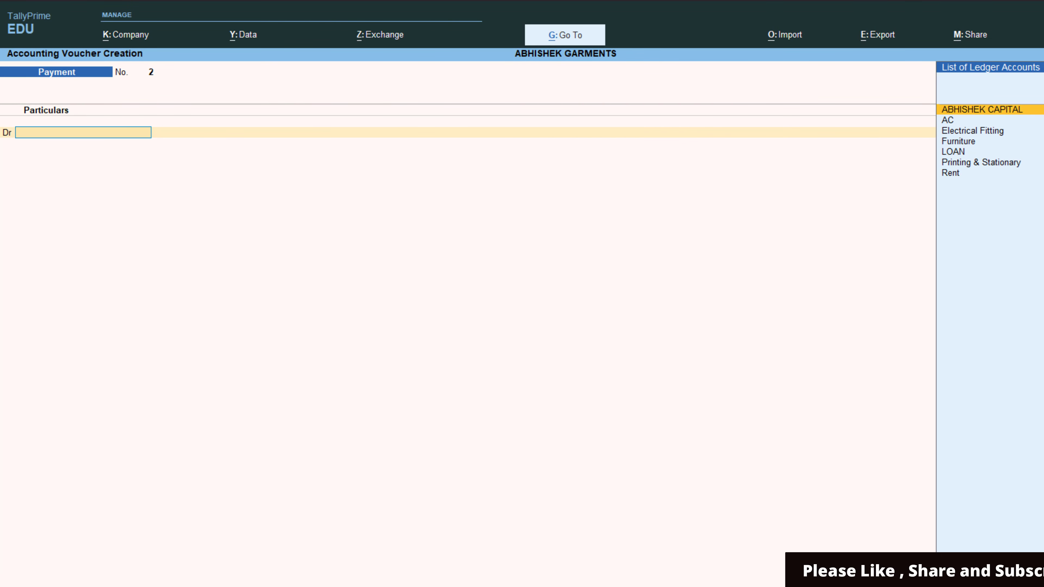
key(F7)
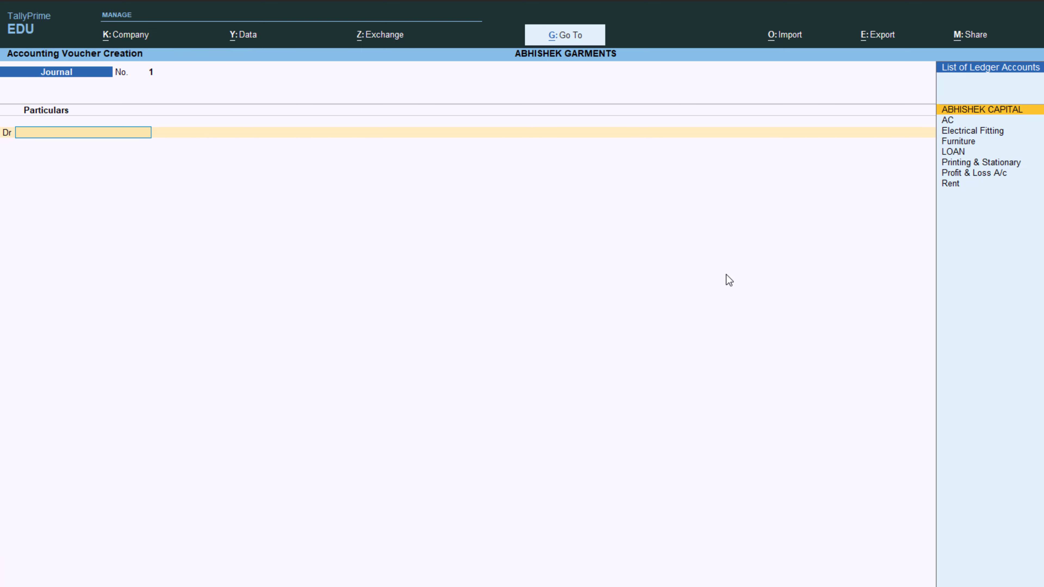
key(alt+Tab)
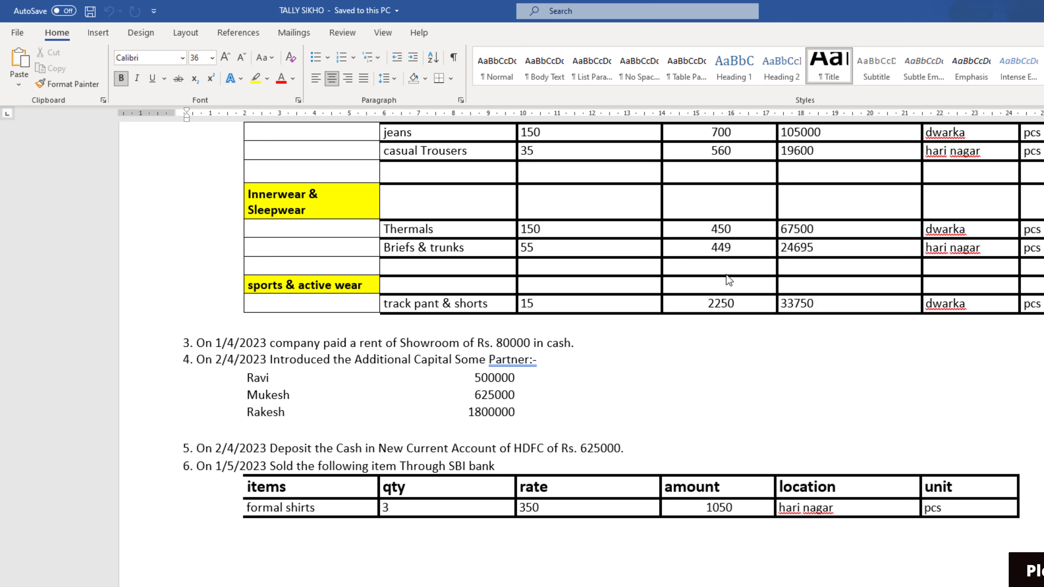
key(alt+Tab)
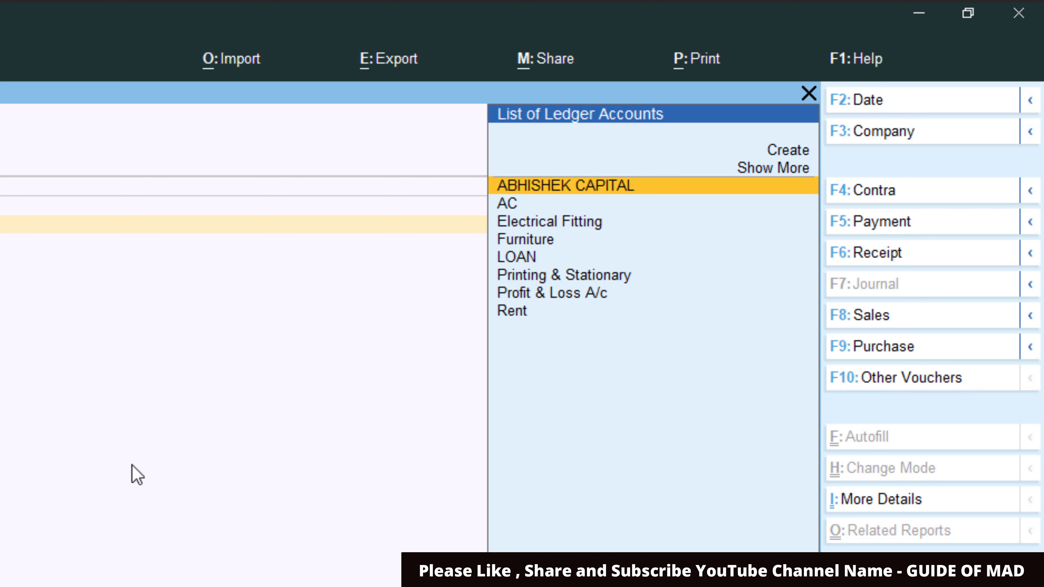
- Expand the ledger list to include cash and bank accounts, and debit the Cash ledger with a placeholder amount of 1
key(Up)
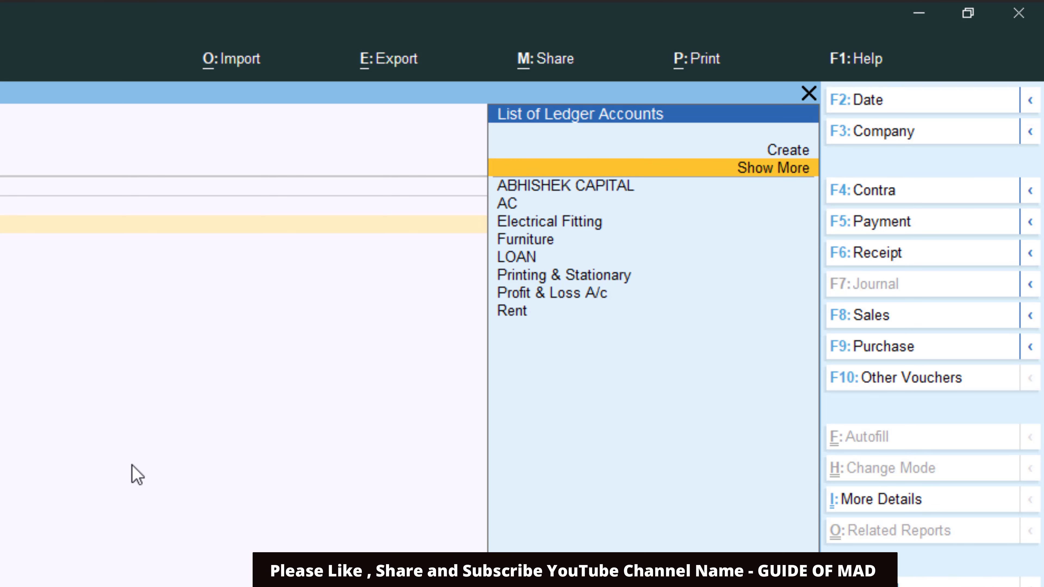
key(Return)
key(Down)
key(Down)
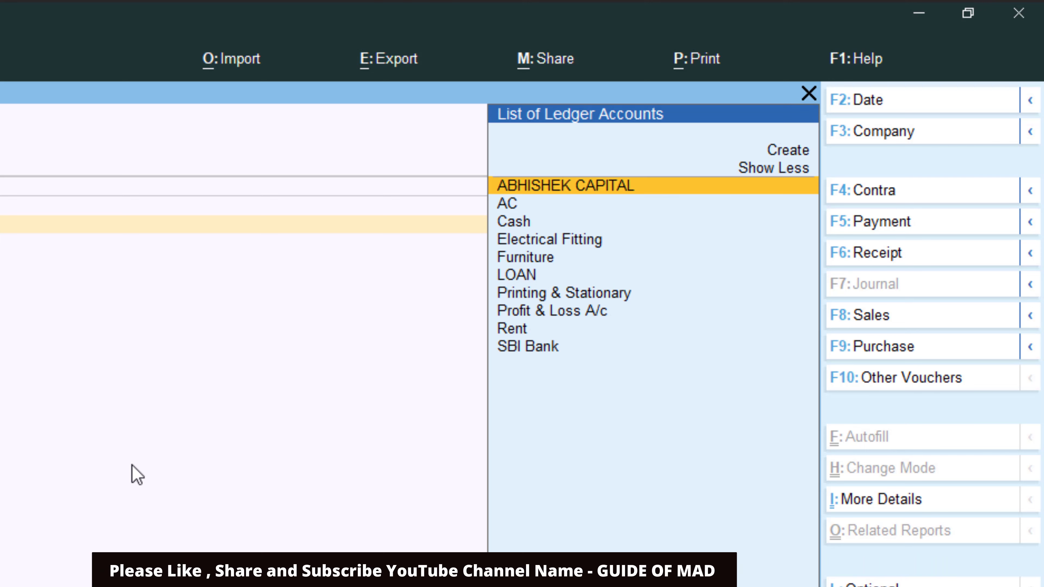
key(Return)
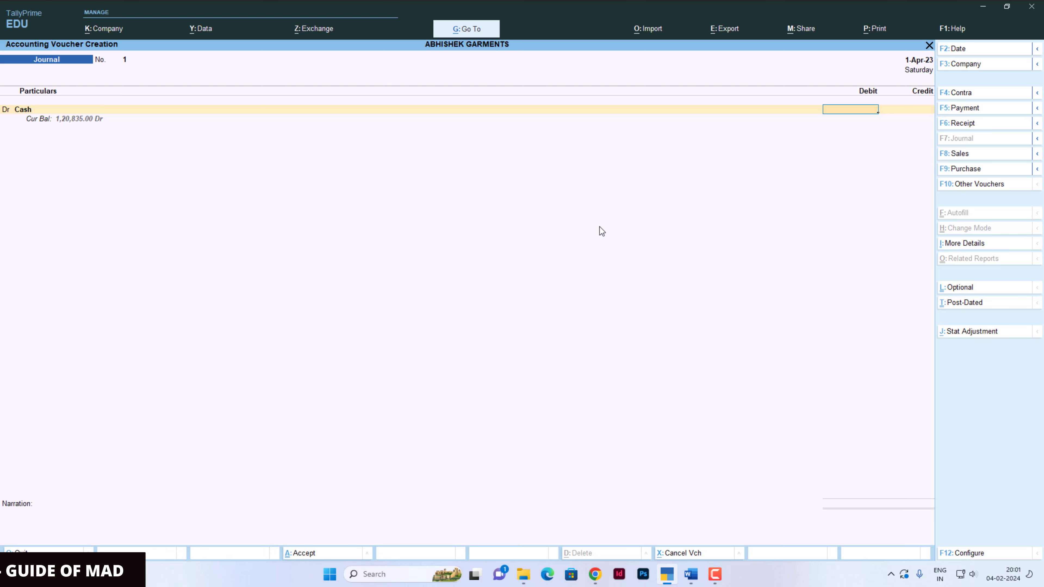
key(alt+Tab)
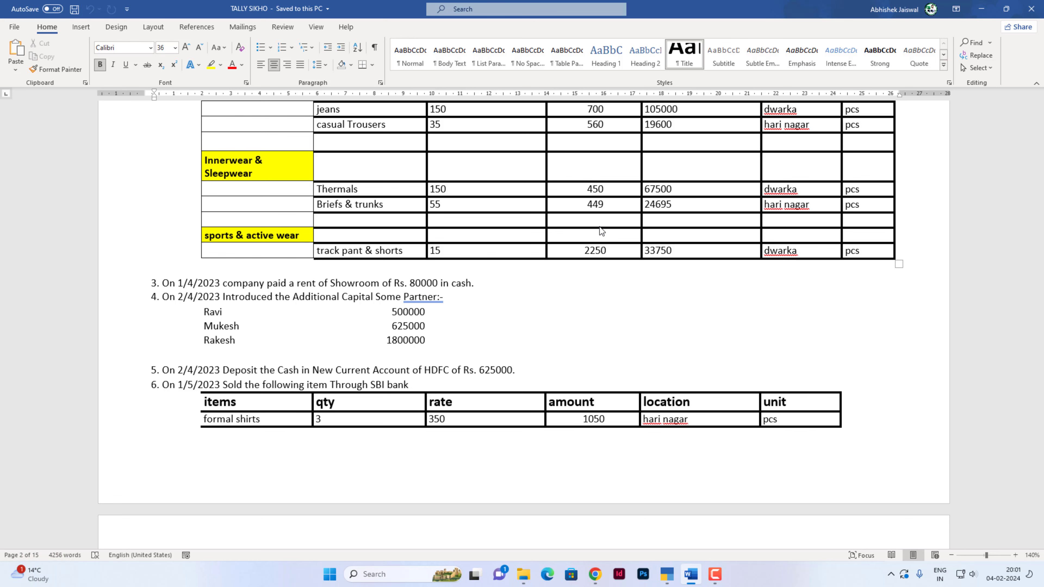
key(alt+Tab)
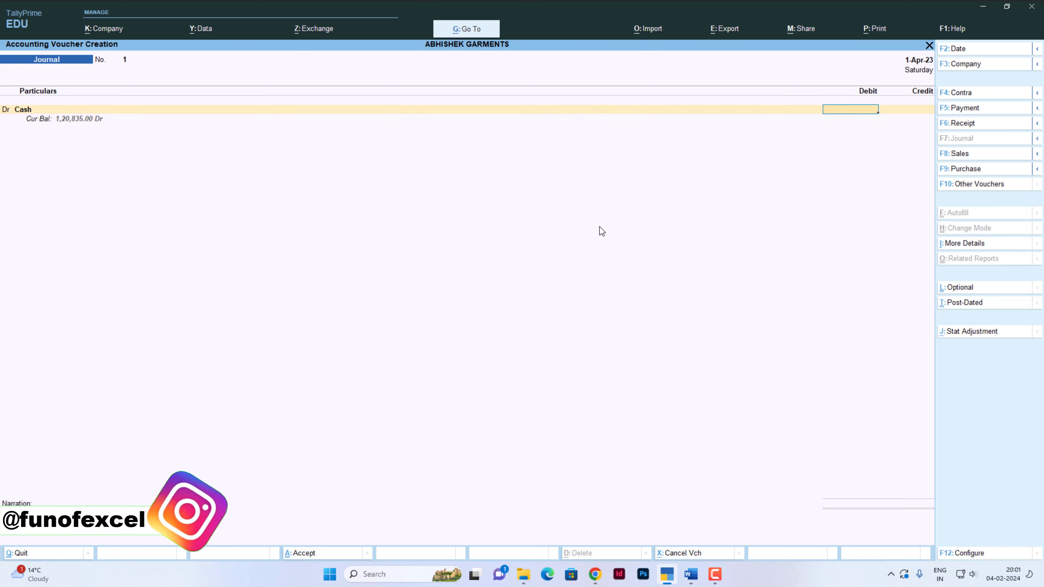
text(1)
key(Return)
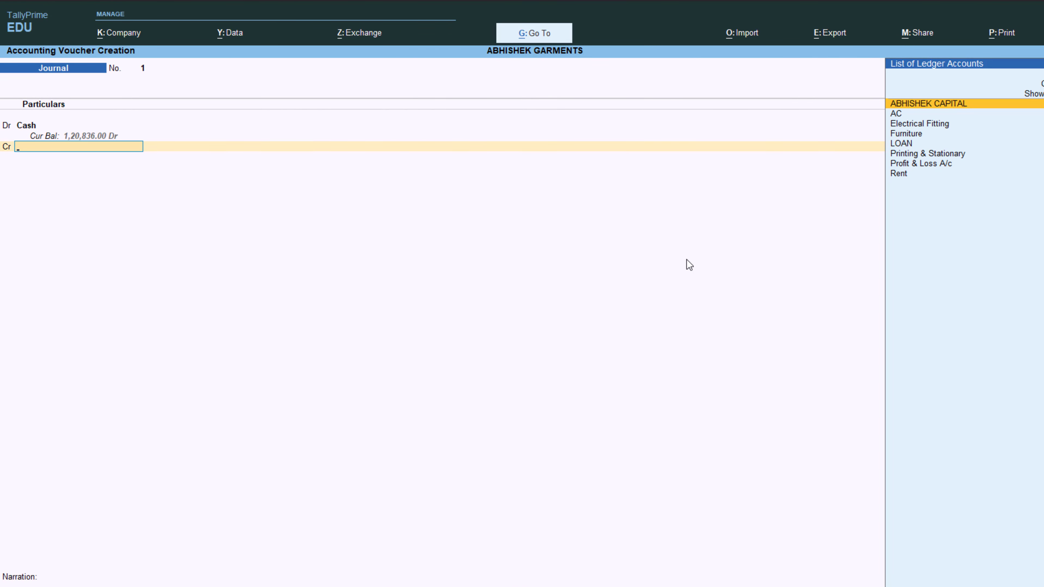
- Create a capital ledger named after the first listed partner under Capital Account from within the journal voucher's credit line
key(Up)
key(Up)
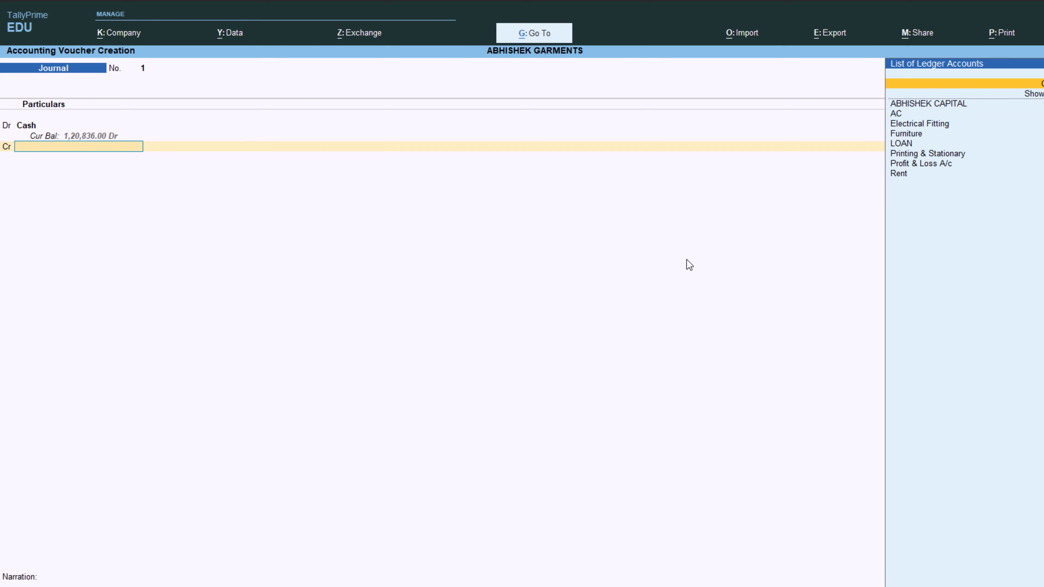
key(Return)
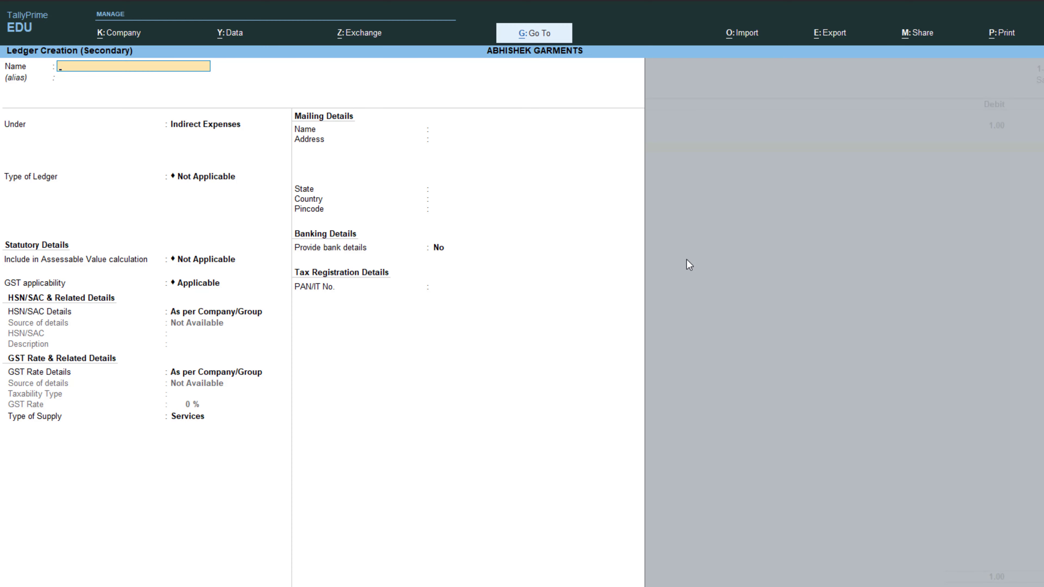
key(alt+Tab)
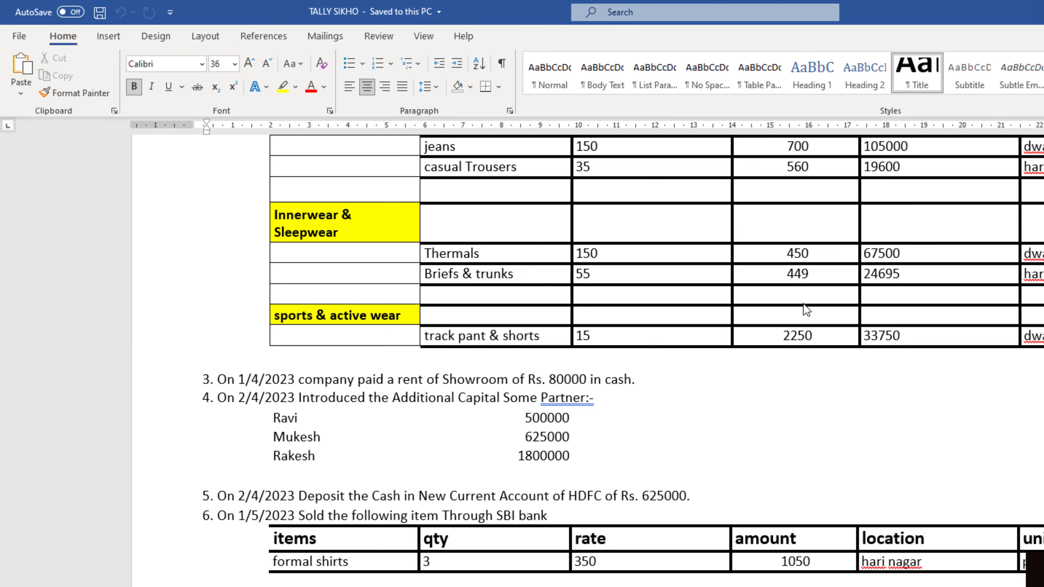
key(alt+Tab)
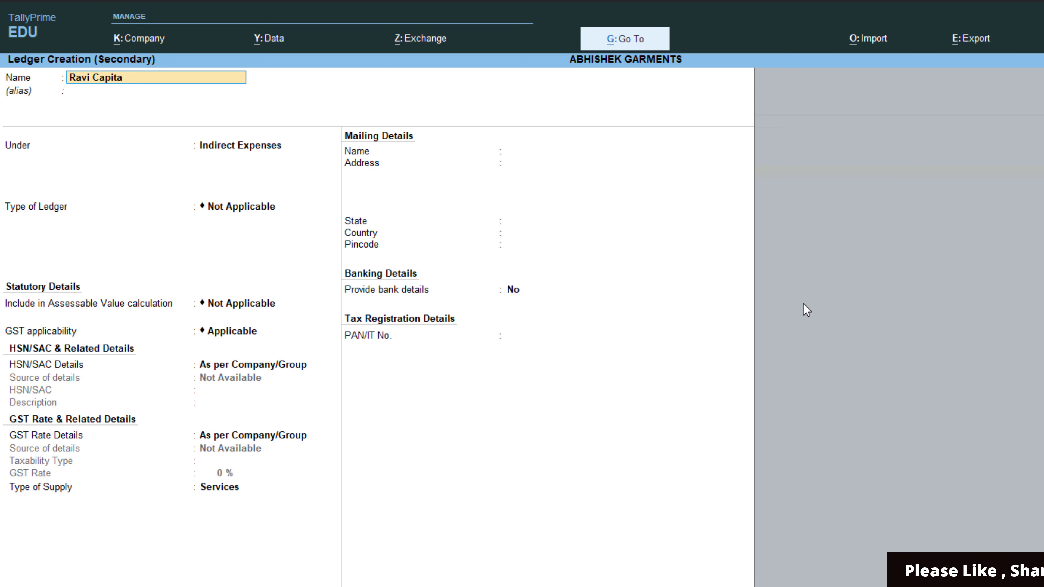
key(Return)
text(Ca)
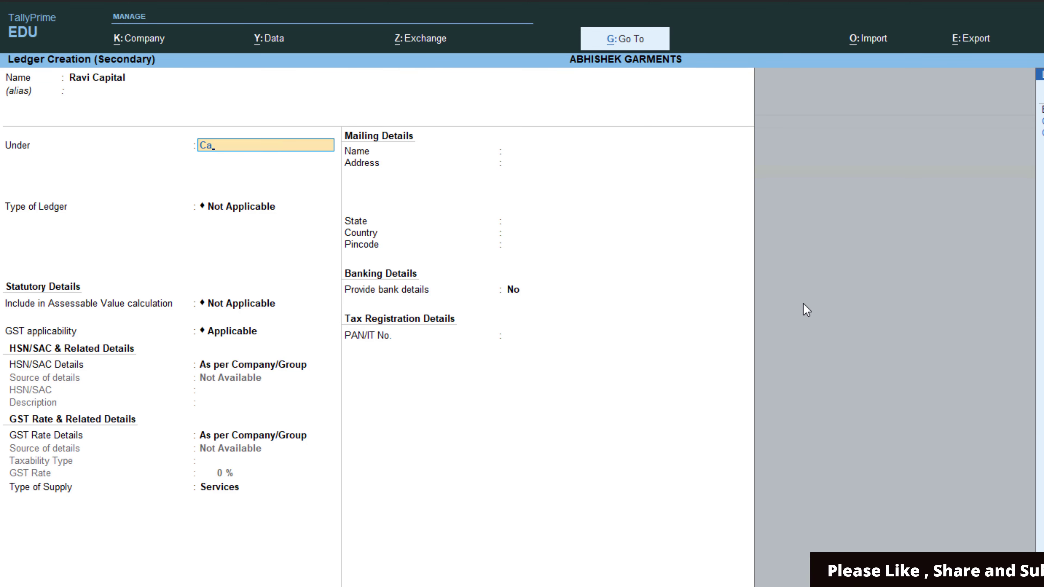
key(Return)
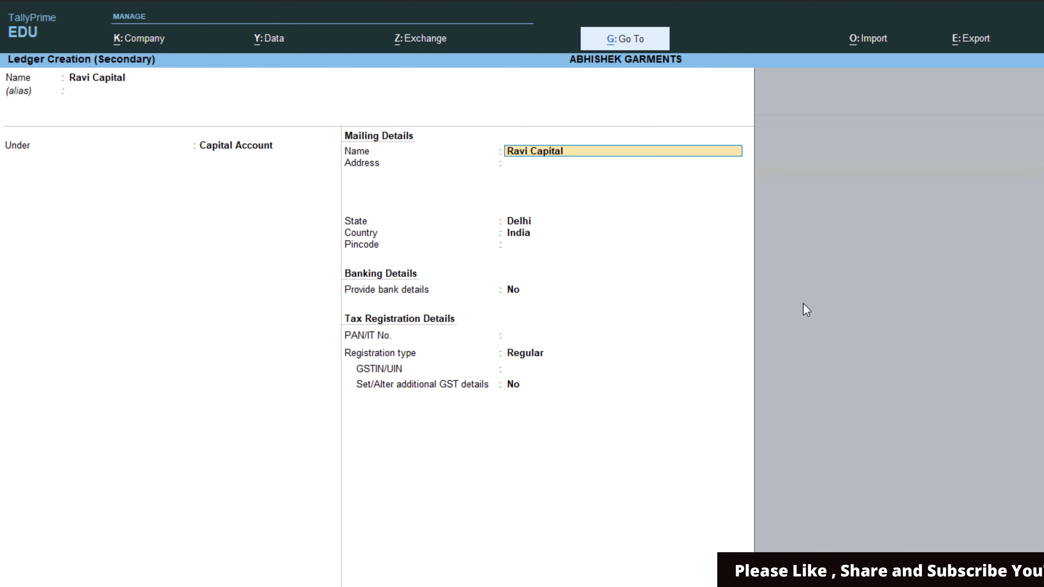
key(ctrl+a)
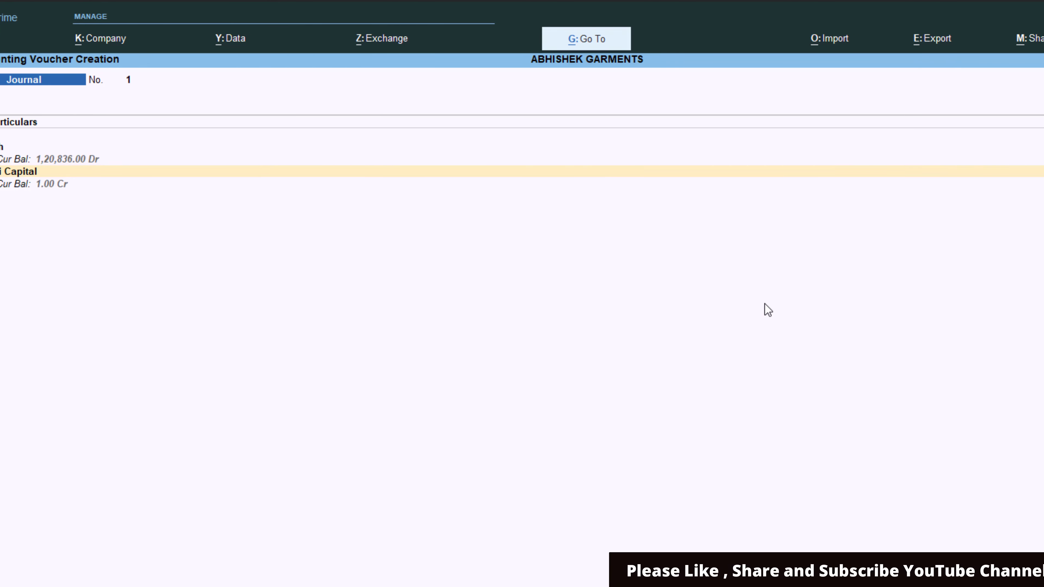
- Credit the first partner's capital ledger with 500,000, as listed in the Word document
key(alt+Tab)
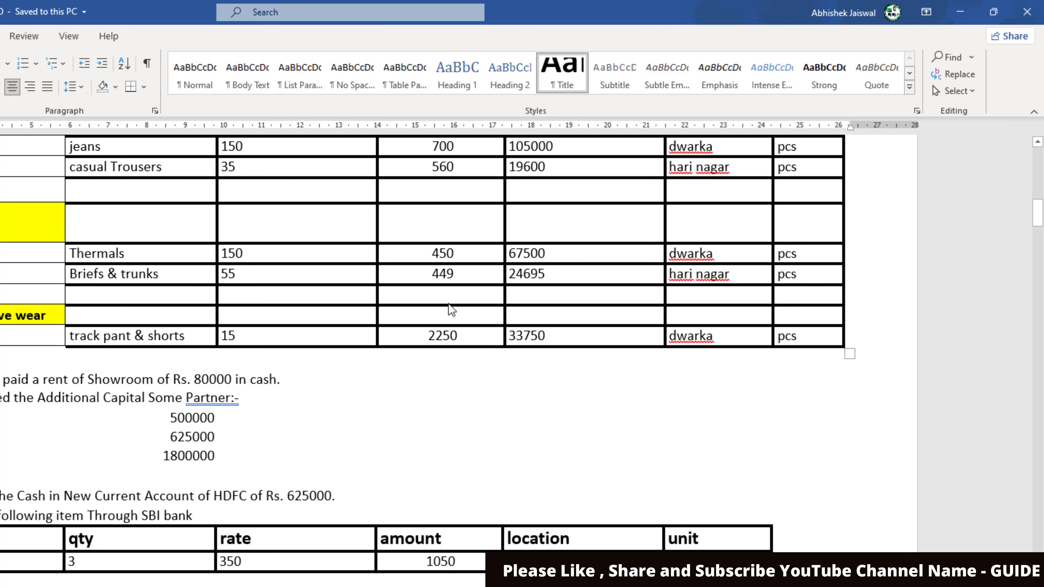
key(alt+Tab)
text(50000)
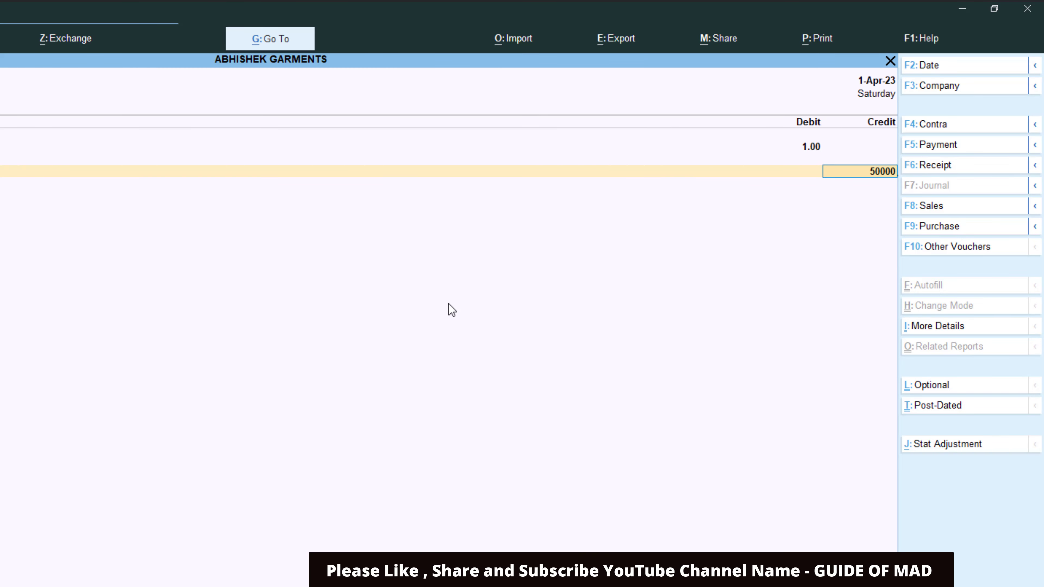
key(Return)
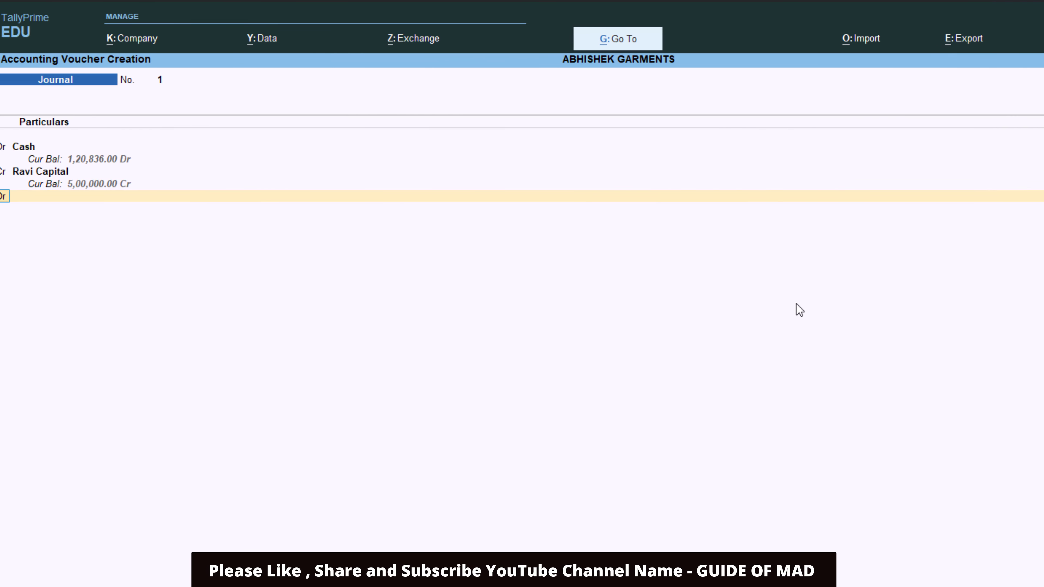
- Add another credit line and create a ledger named after the second partner under Capital Account, keeping the default details
key(c)
key(Return)
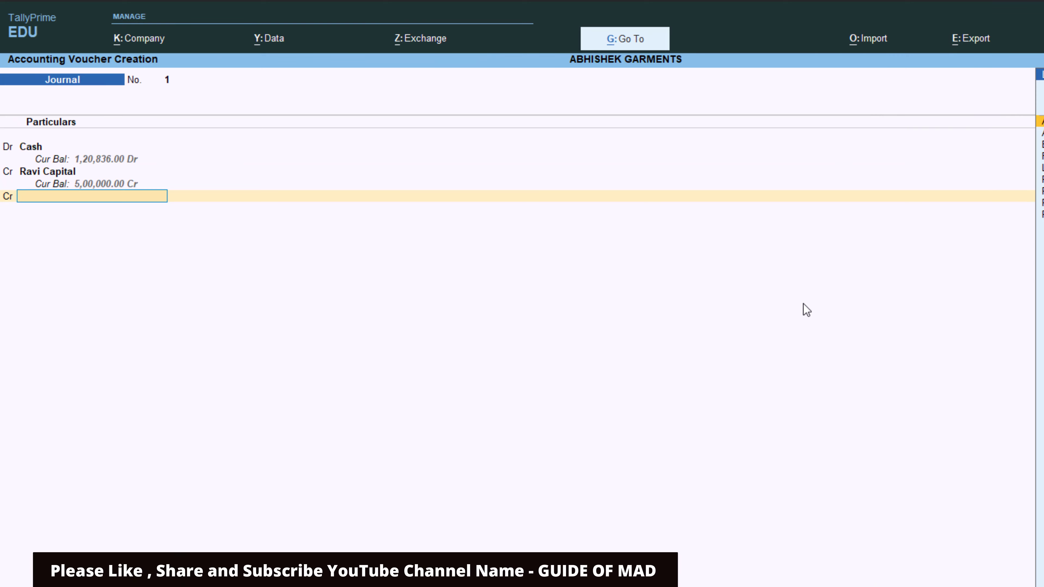
key(alt+c)
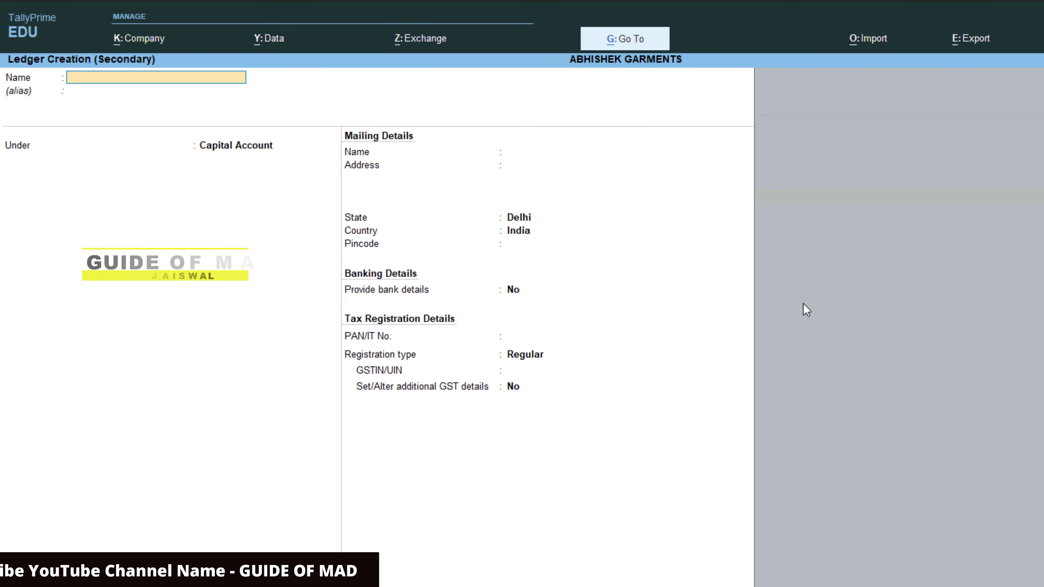
text(Mukesh)
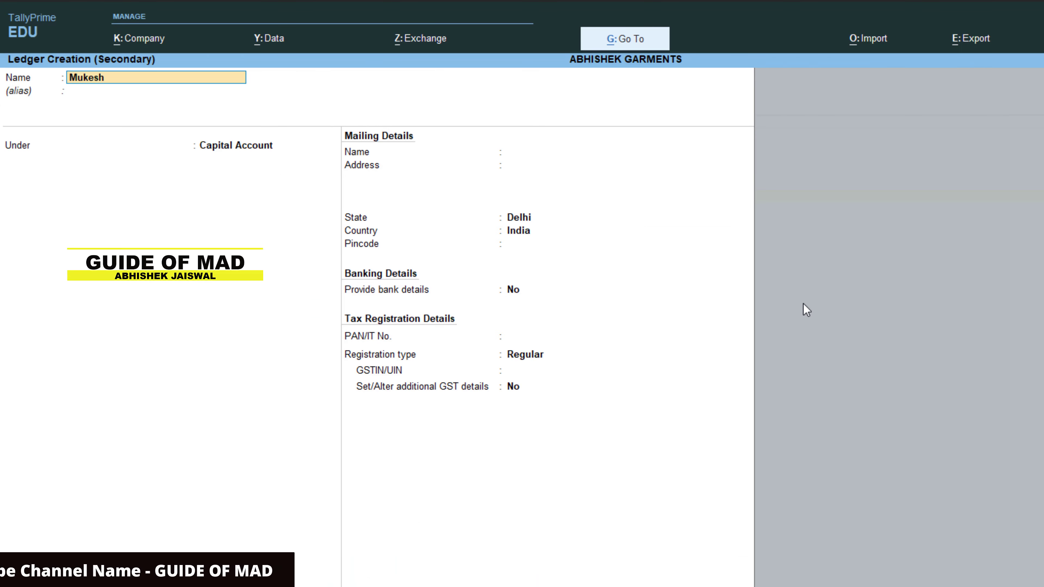
key(Return)
key(Return)
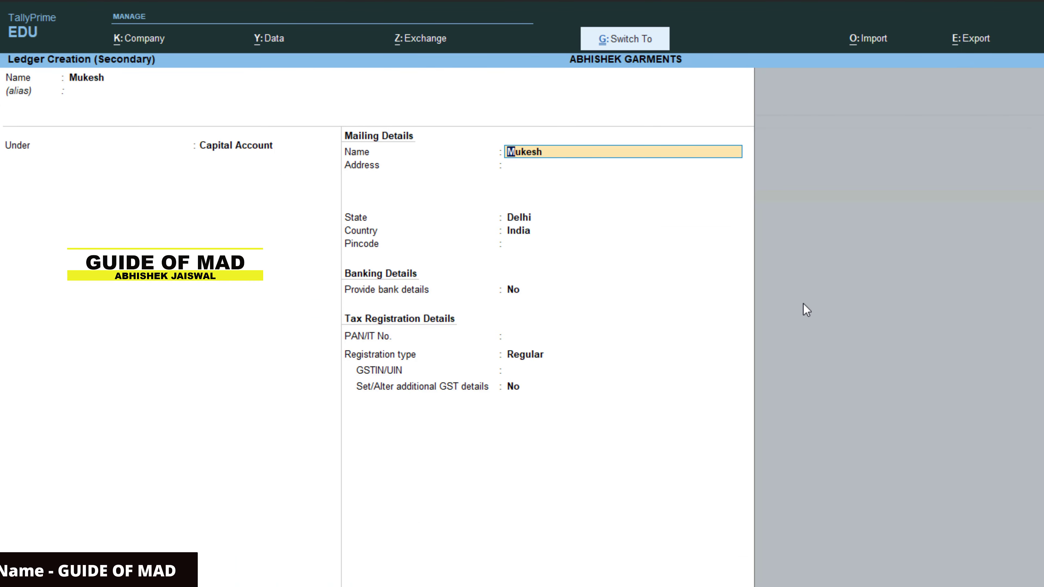
key(ctrl+a)
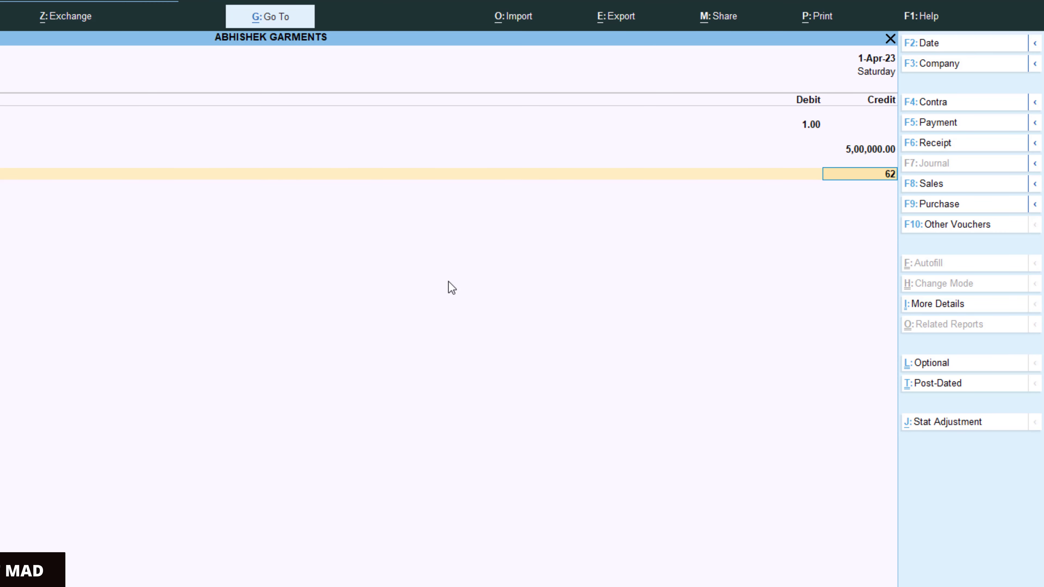
- Credit the second partner's ledger with 625,000 and add a further credit line
text(6250)
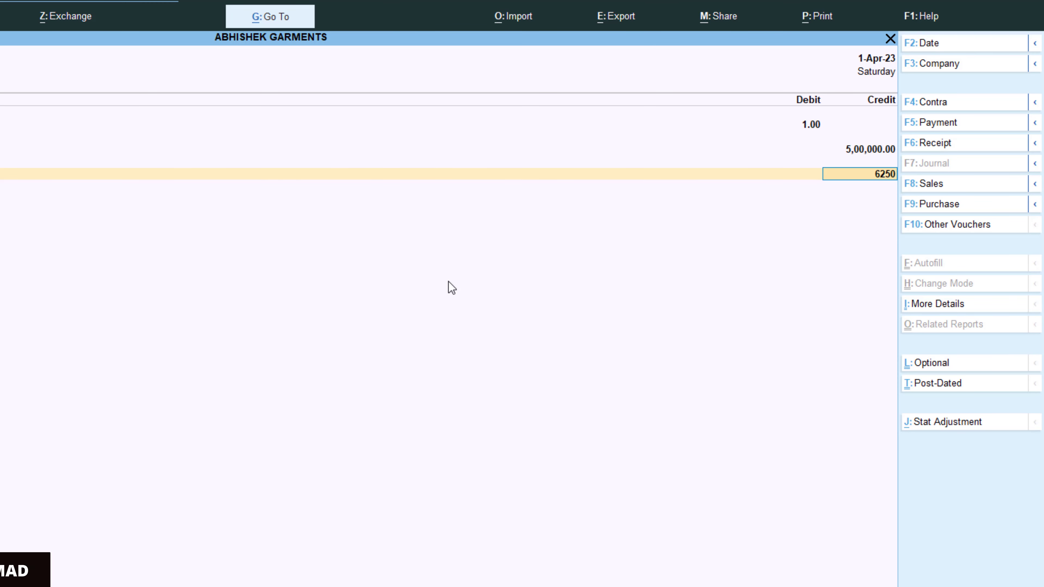
text(00)
key(Return)
key(Return)
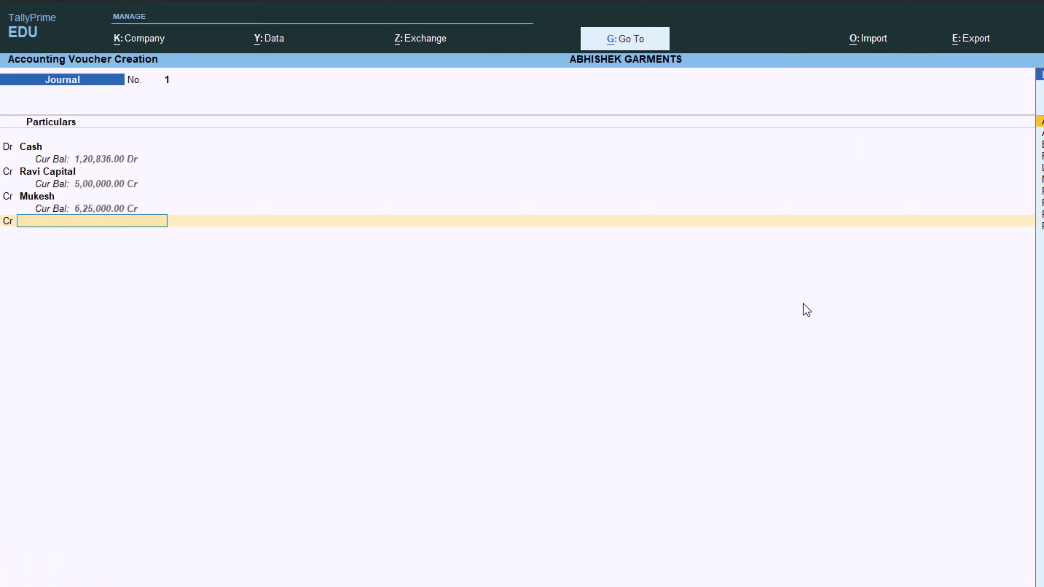
- Create the third partner's capital ledger under Capital Account and credit it with 1,800,000
key(alt+c)
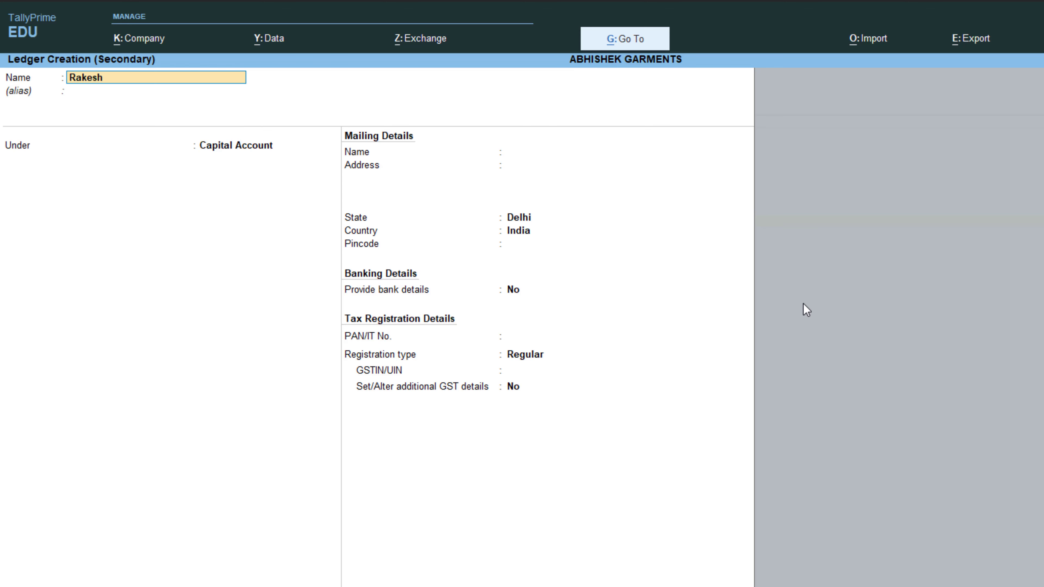
text(Rakesh Capital)
key(Return)
key(Return)
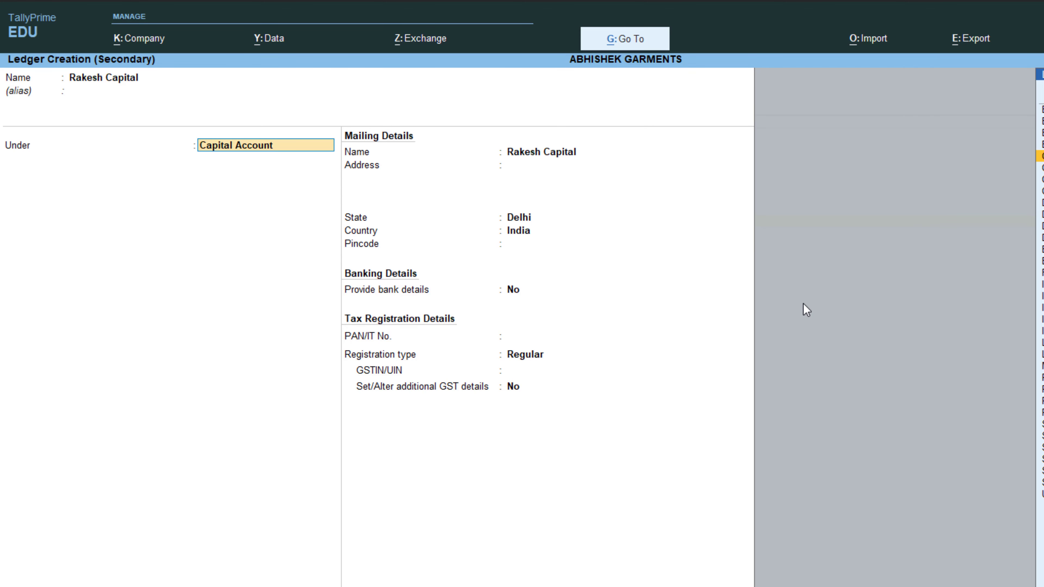
key(Return)
key(ctrl+a)
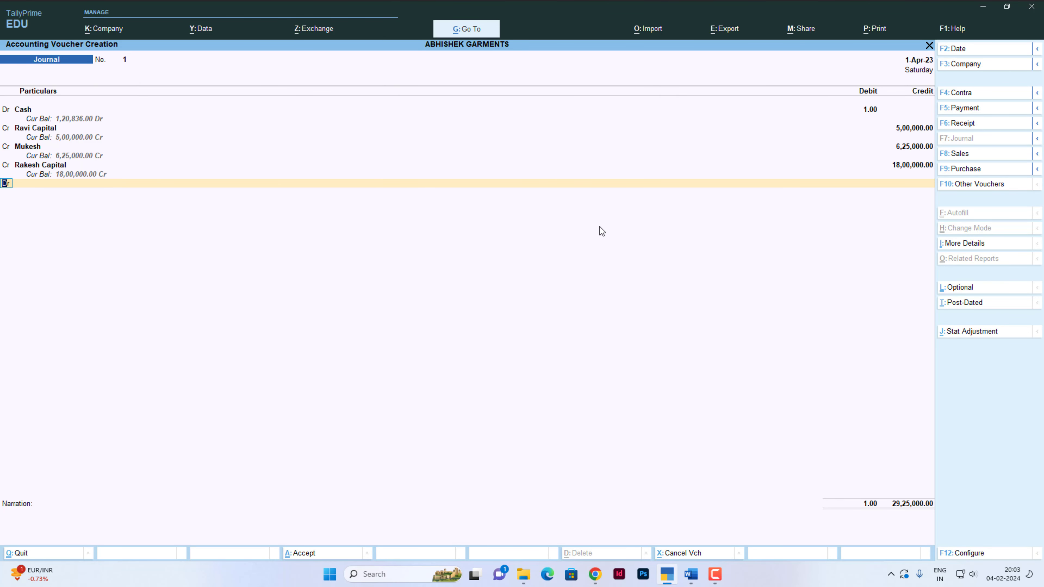
- Set the Cash ledger's debit amount in the journal voucher to 2,925,000
key(Up)
key(Up)
key(Up)
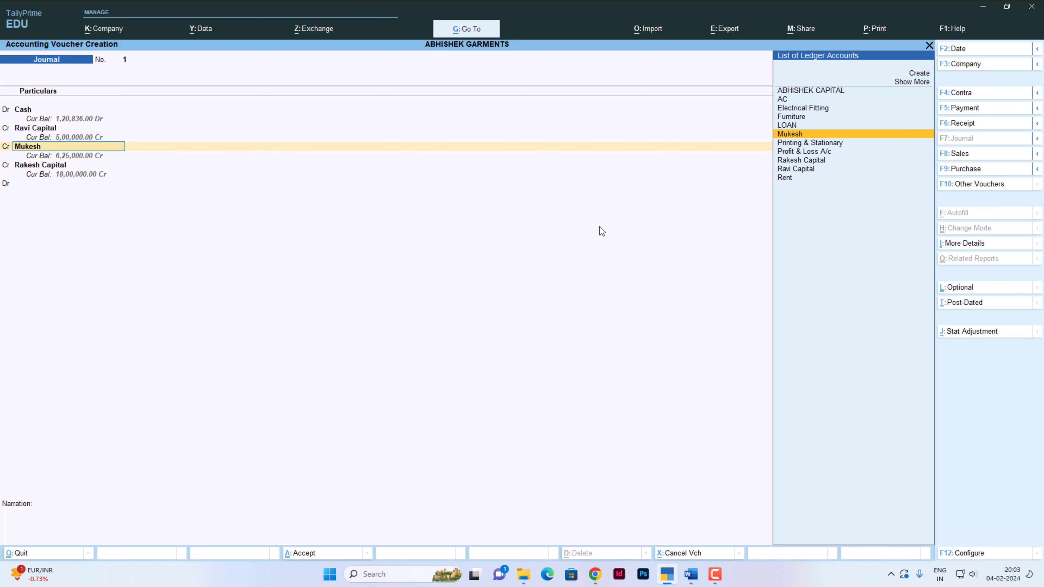
key(Up)
key(Up)
key(Up)
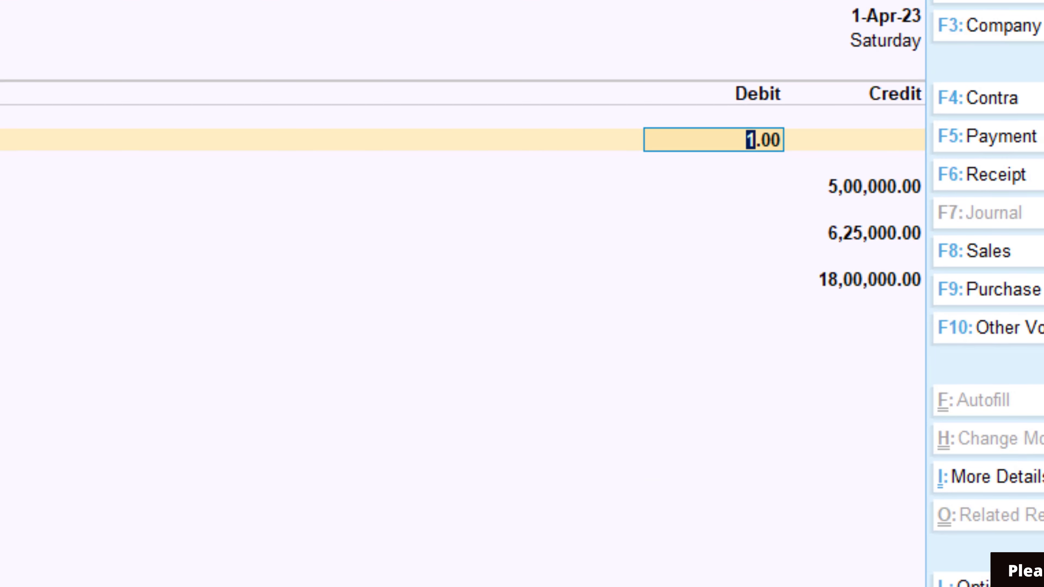
text(29)
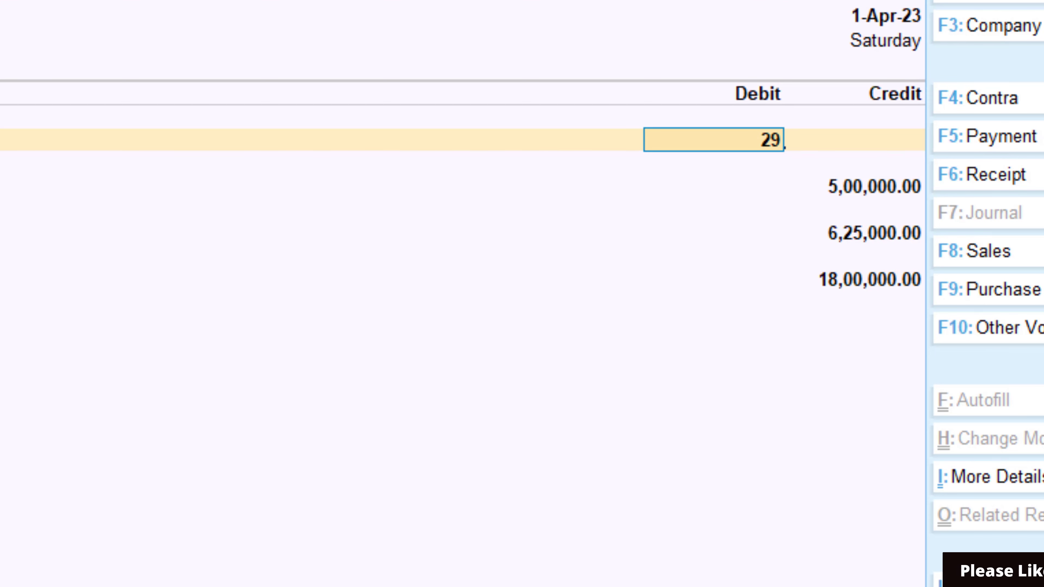
text(5000)
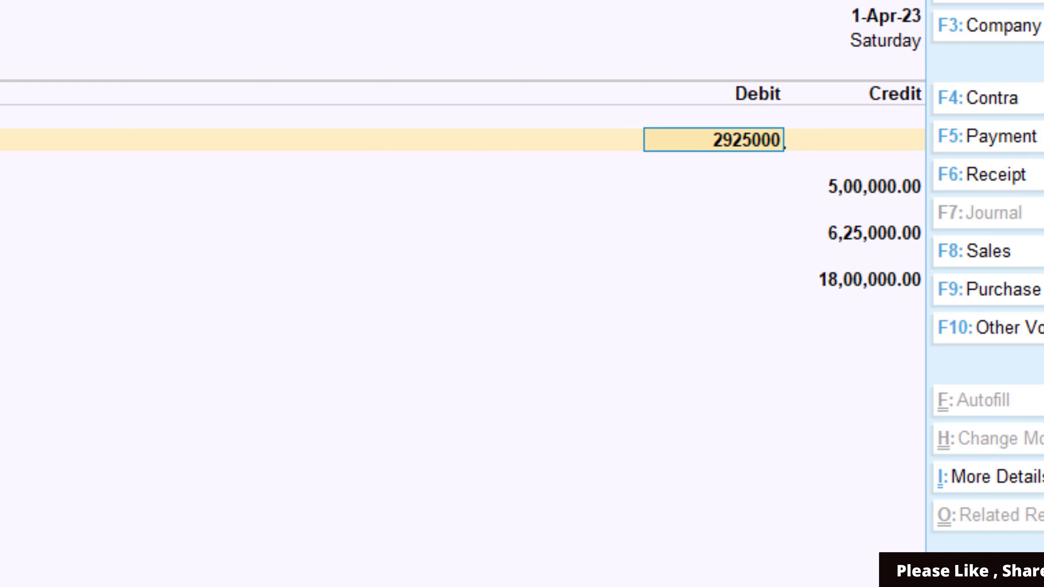
key(Return)
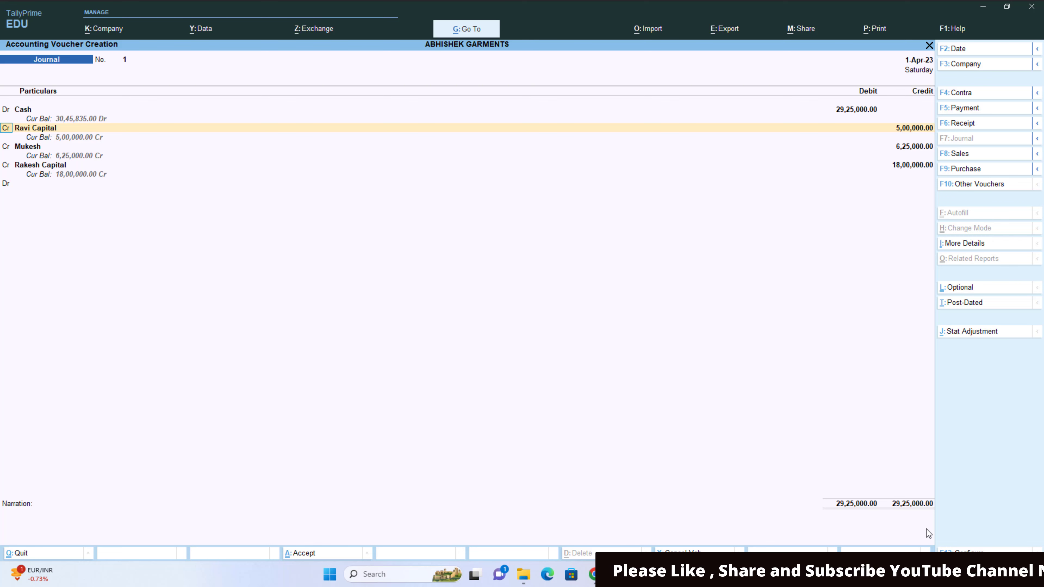
- Add the narration "Being additional capital introduced" to the journal voucher and save it with its ledger lines unchanged
key(Return)
key(Return)
key(Return)
key(Return)
key(Return)
key(Return)
key(Return)
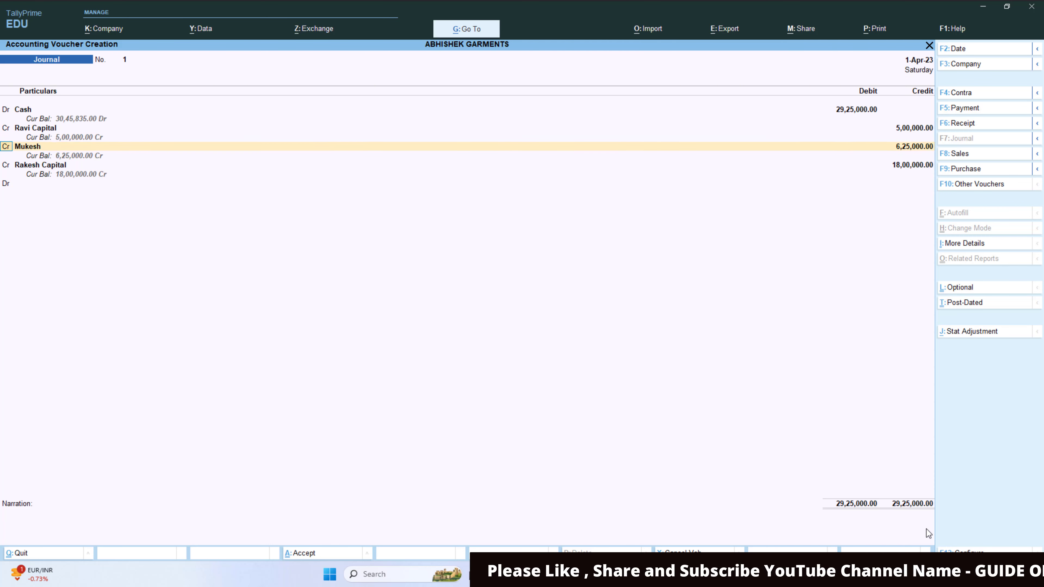
key(Return)
key(Return)
key(Return)
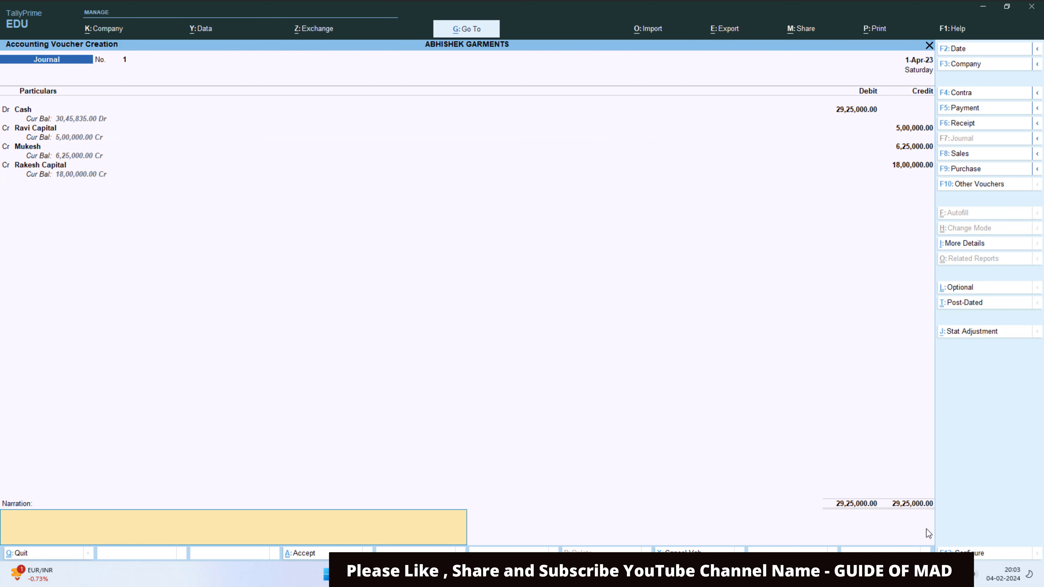
text(Bei)
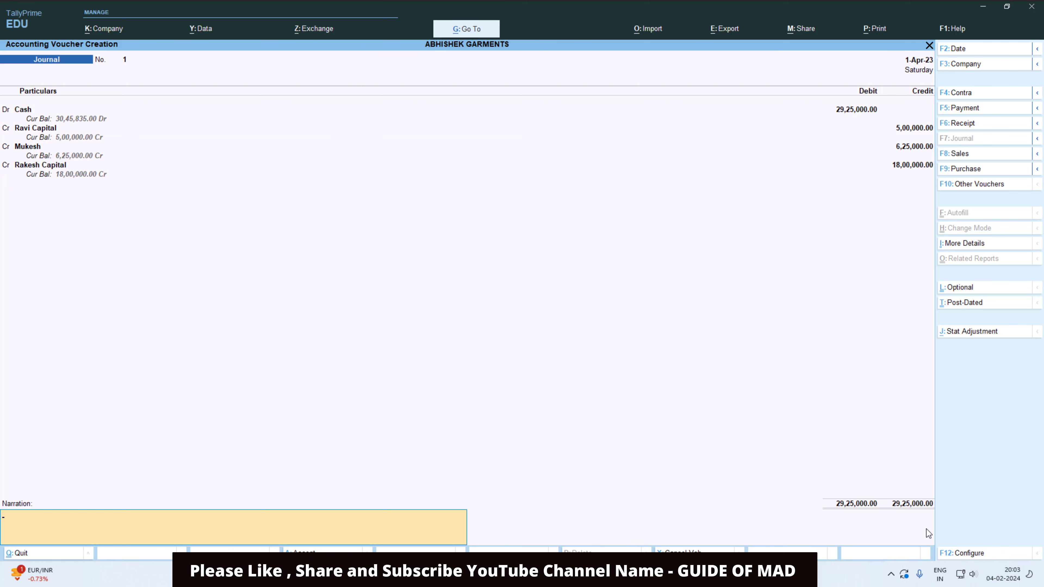
text(ng additional capital introduced)
key(Return)
key(Return)
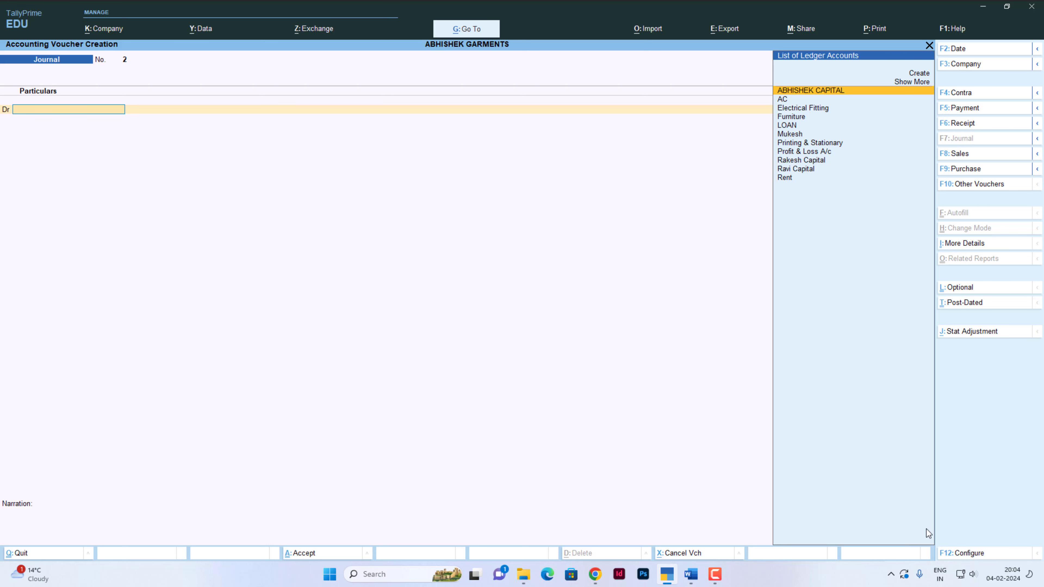
- Leave voucher creation and open the saved 29,25,000 cash journal voucher from the Day Book for alteration
key(Escape)
key(y)
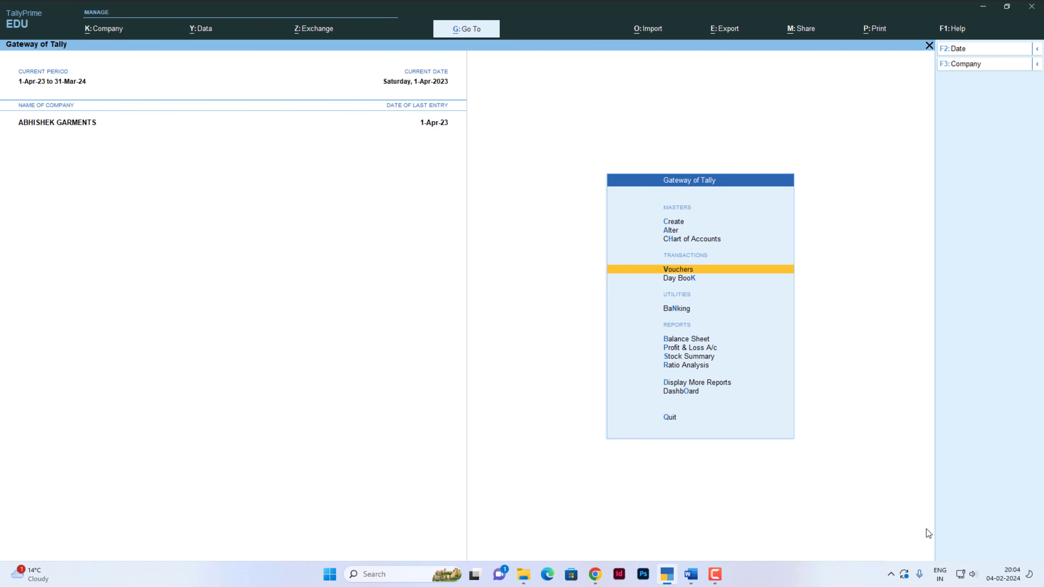
key(Down)
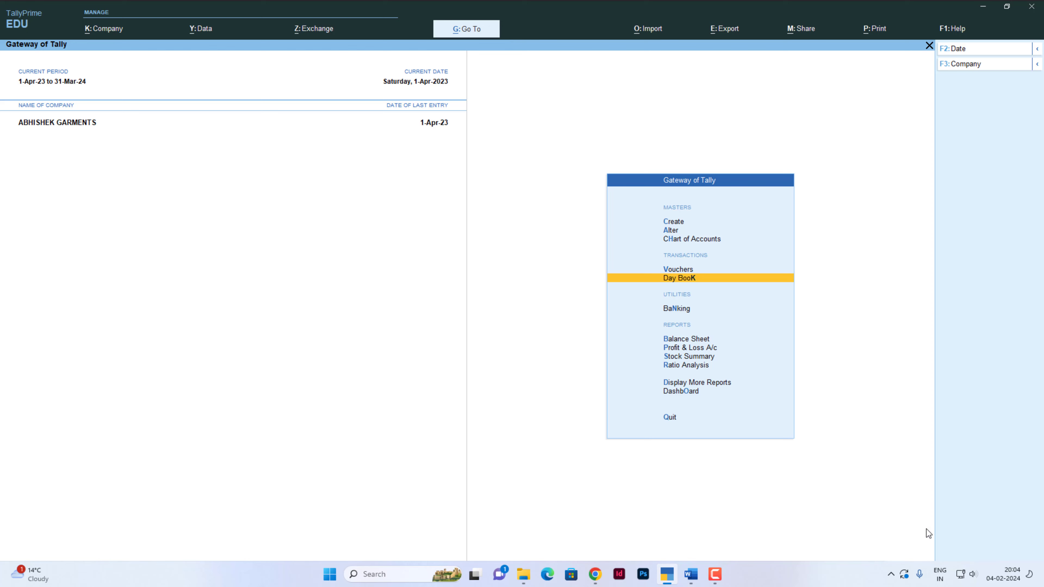
key(Return)
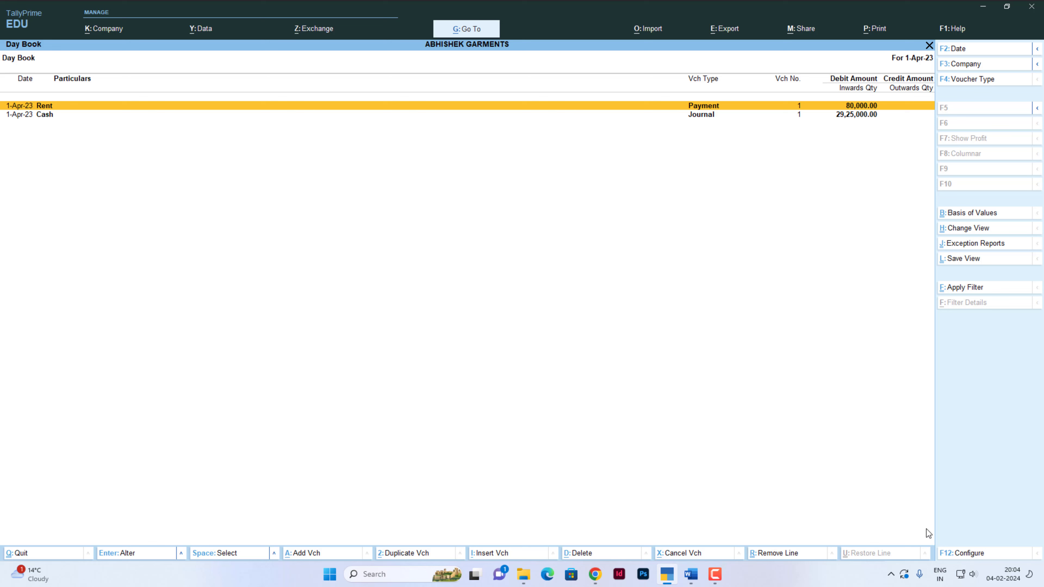
key(F2)
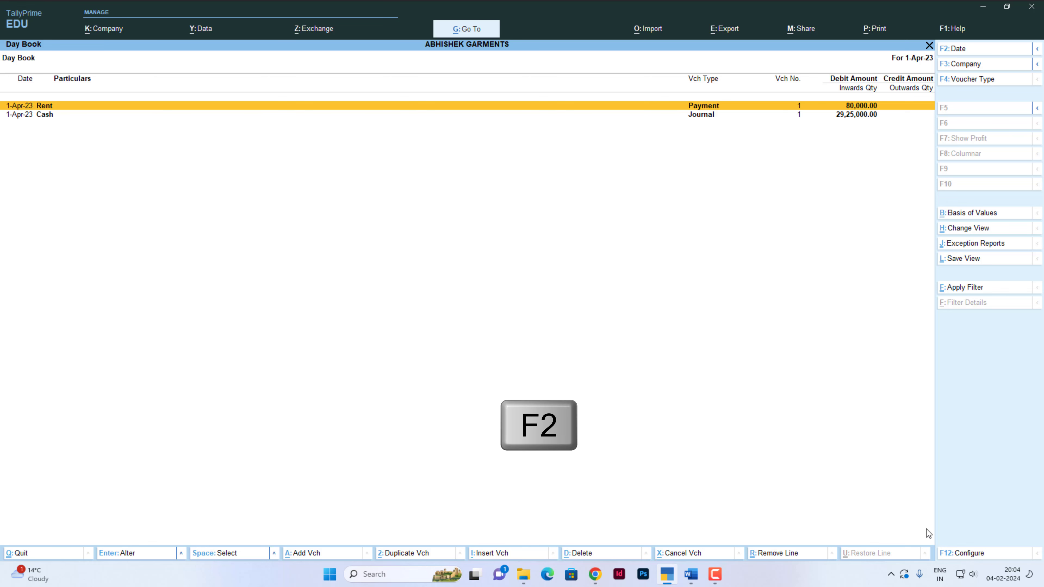
key(space)
key(Return)
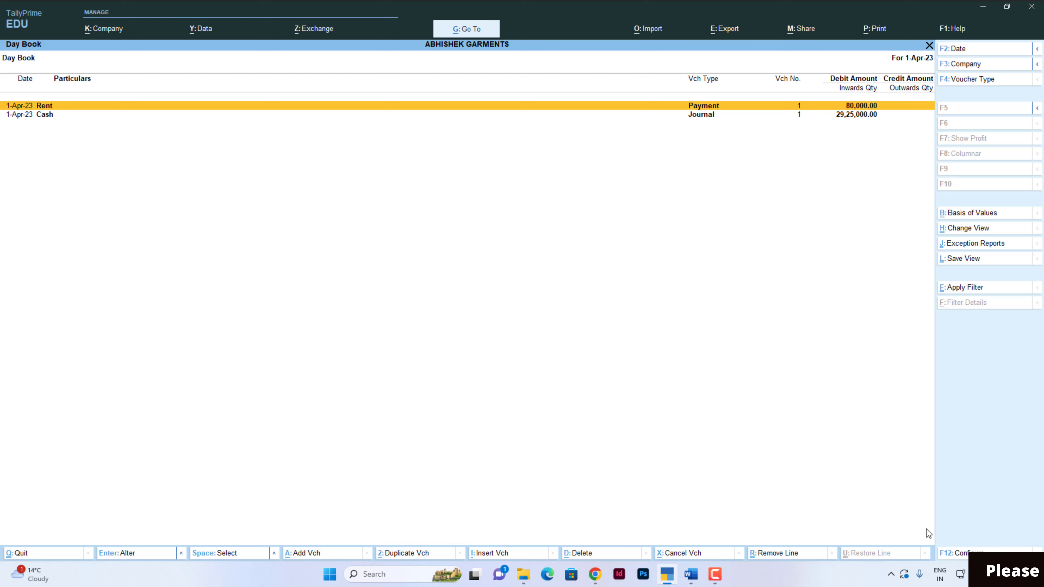
key(Down)
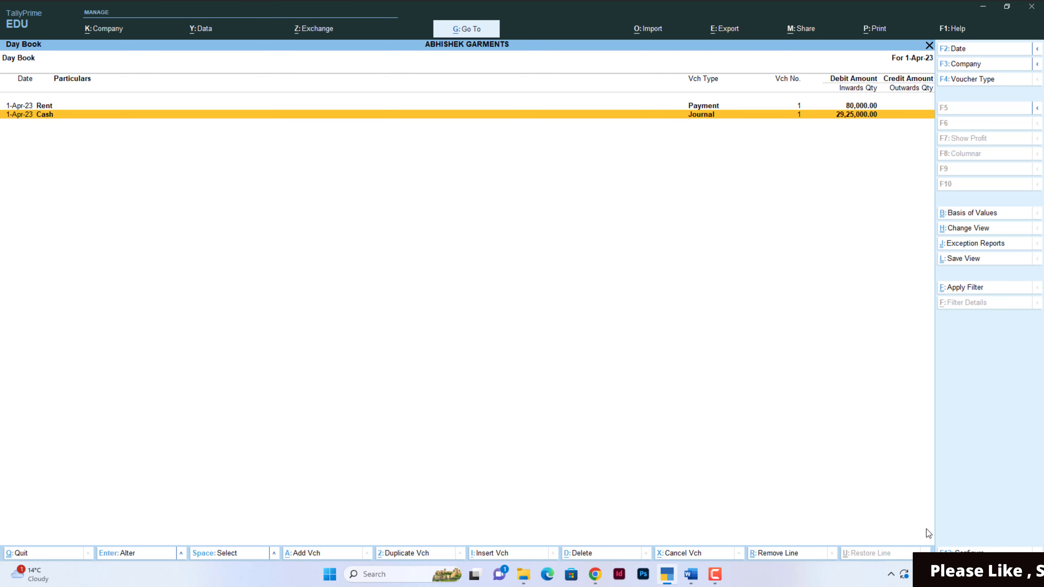
key(Return)
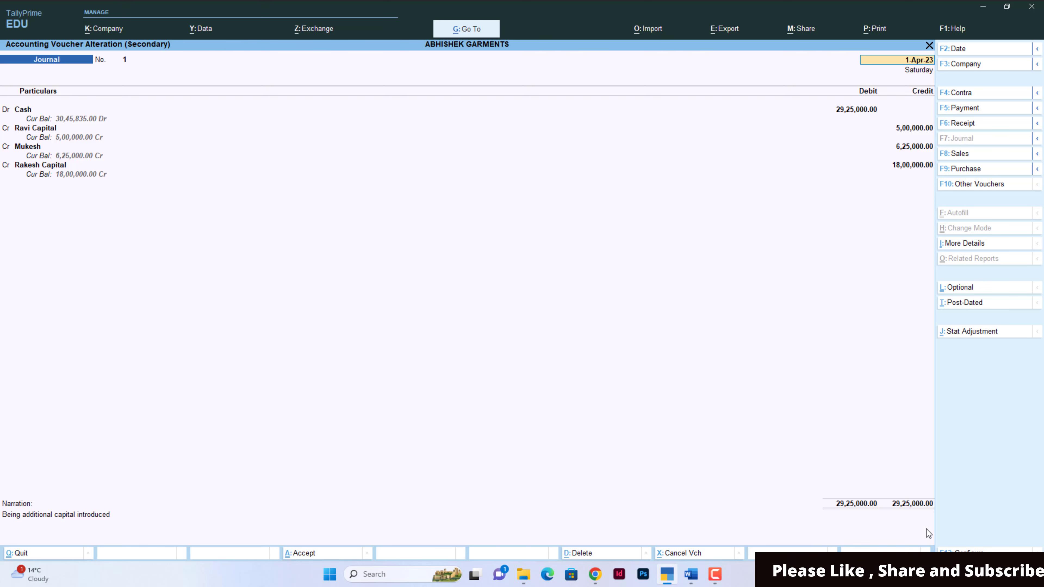
- Set the journal voucher's date to 2-4-2023, checking it against transaction 4 in the Word document
key(F2)
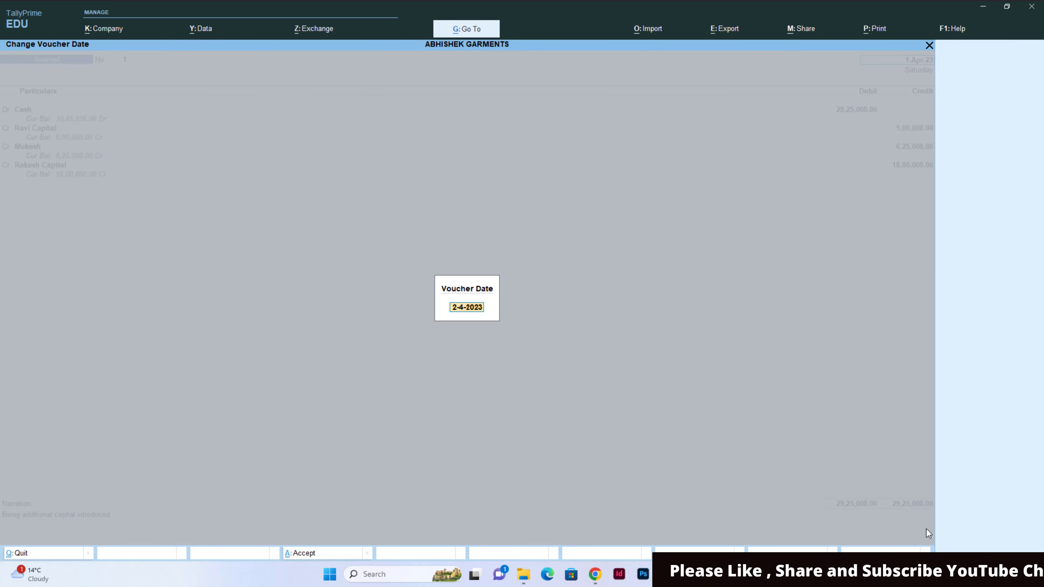
key(alt+Tab)
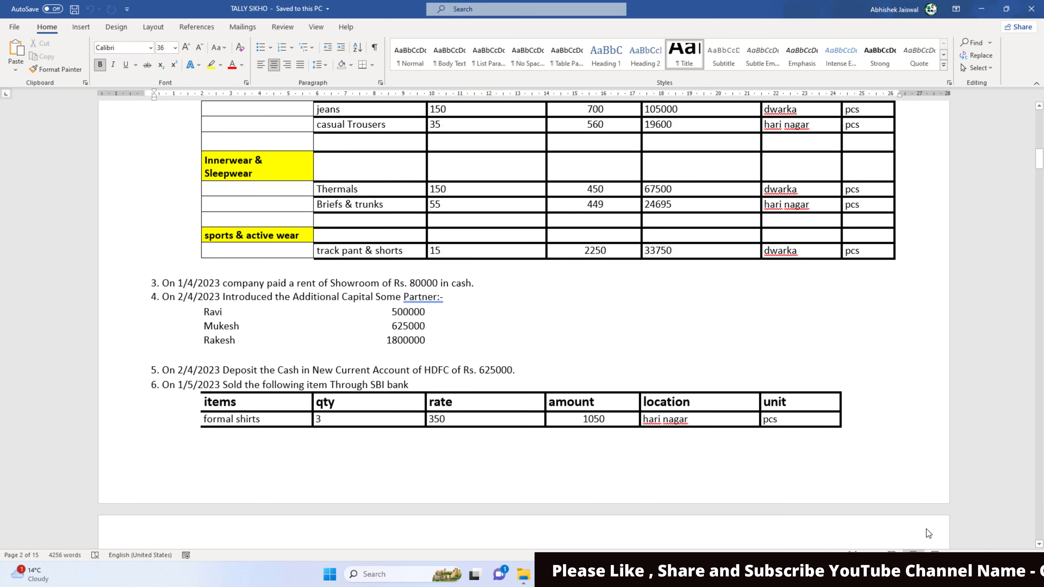
key(alt+Tab)
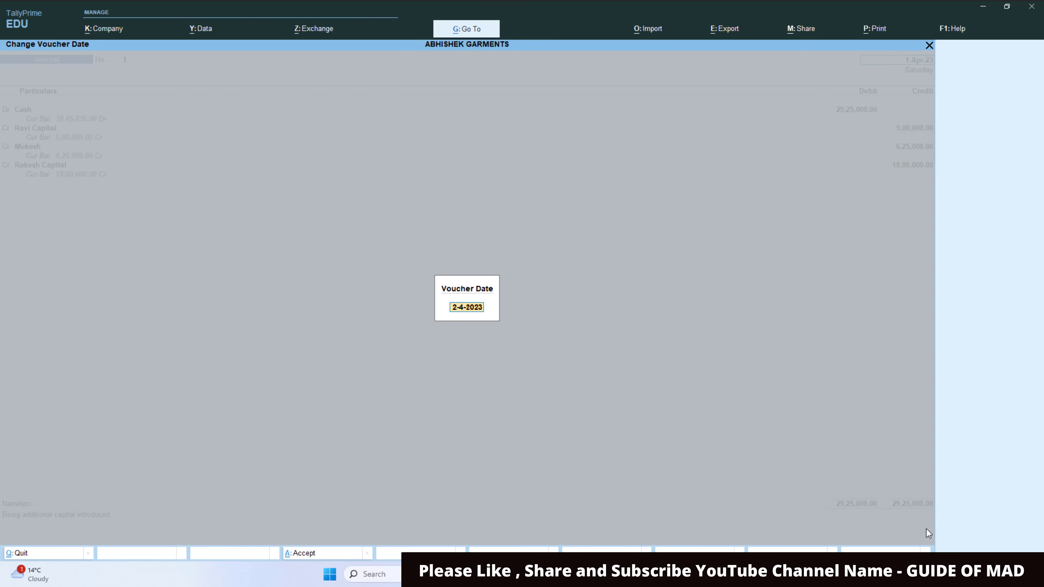
key(Return)
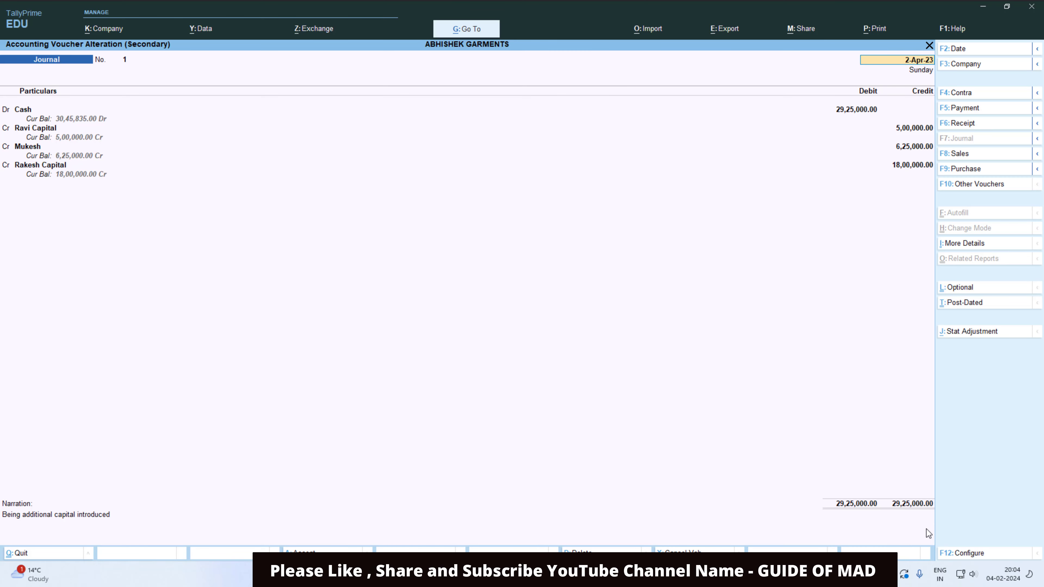
- Save the altered journal voucher with its ledger amounts and narration unchanged, and close the Day Book
key(Return)
key(Return)
key(Return)
key(Return)
key(Return)
key(Return)
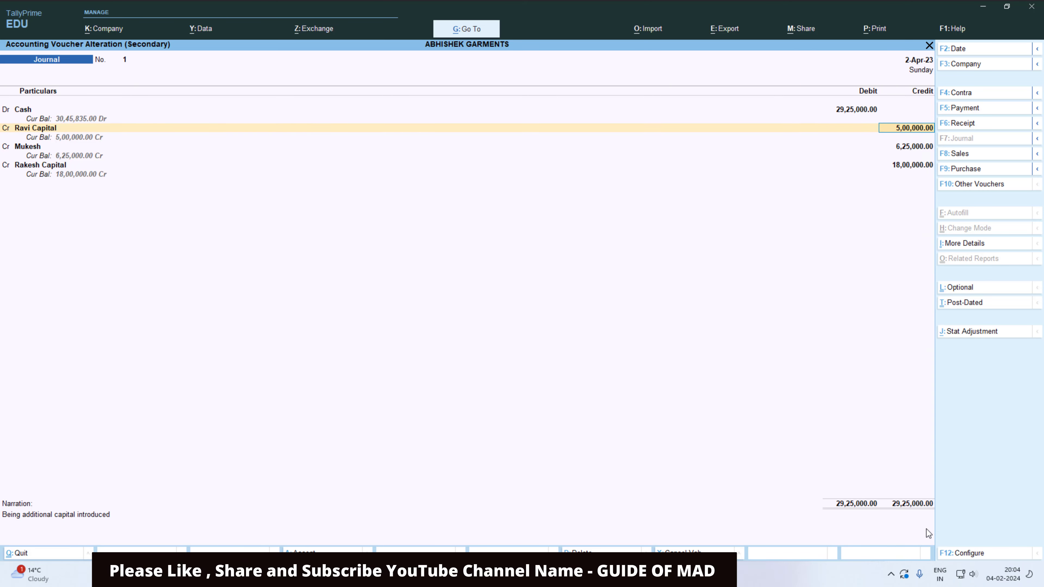
key(Return)
key(Return)
key(Return)
key(Return)
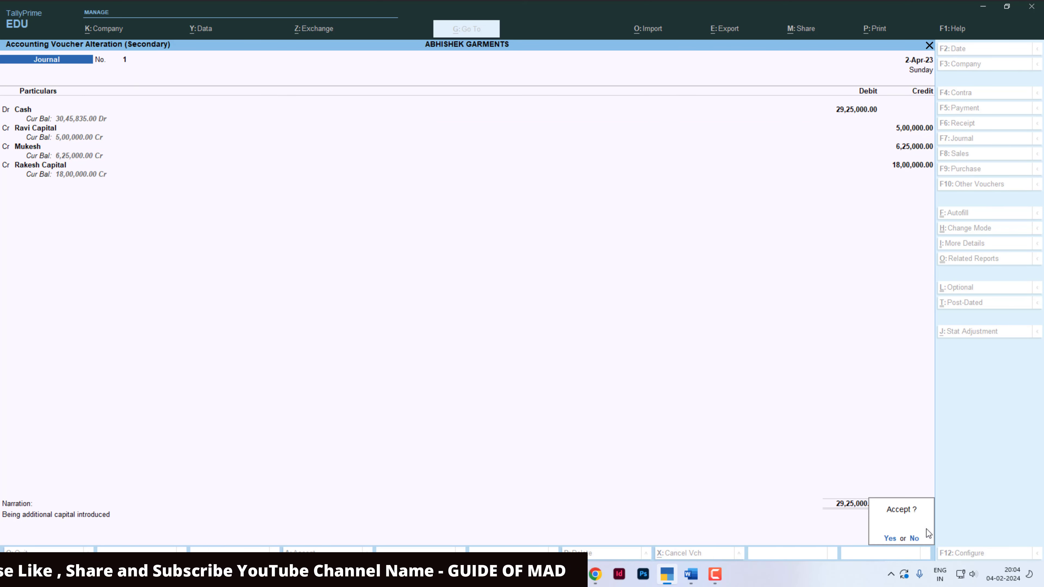
key(Return)
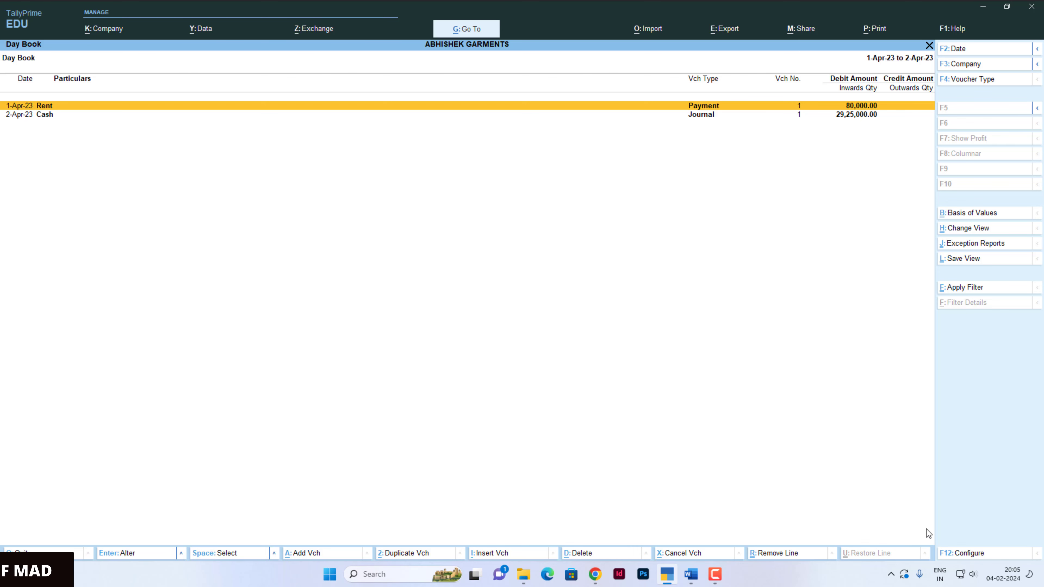
key(Escape)
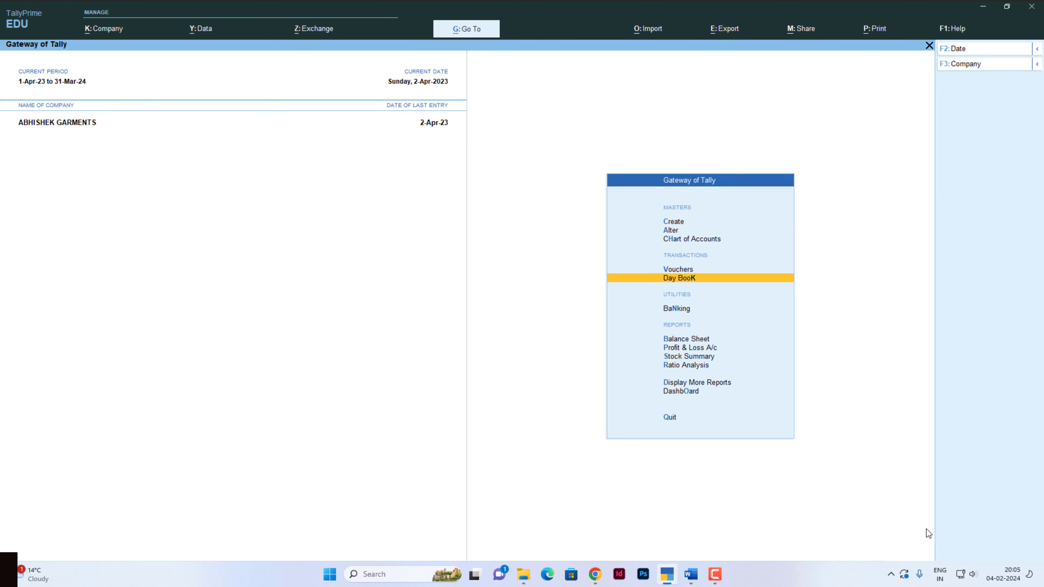
- Check transaction 5 in the Word document and start a contra voucher in TallyPrime dated 2-Apr-23
key(alt+Tab)
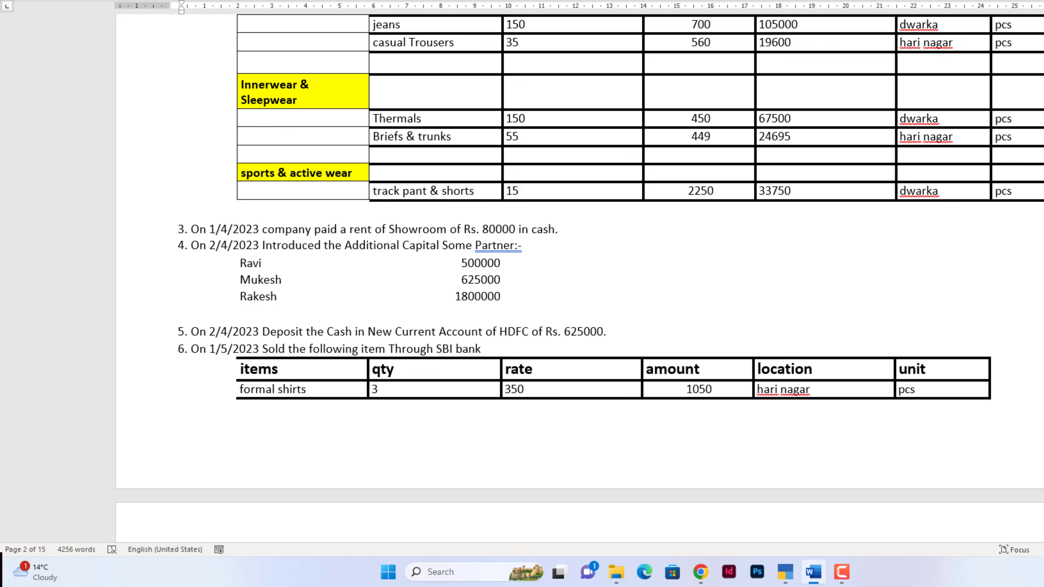
key(alt+Tab)
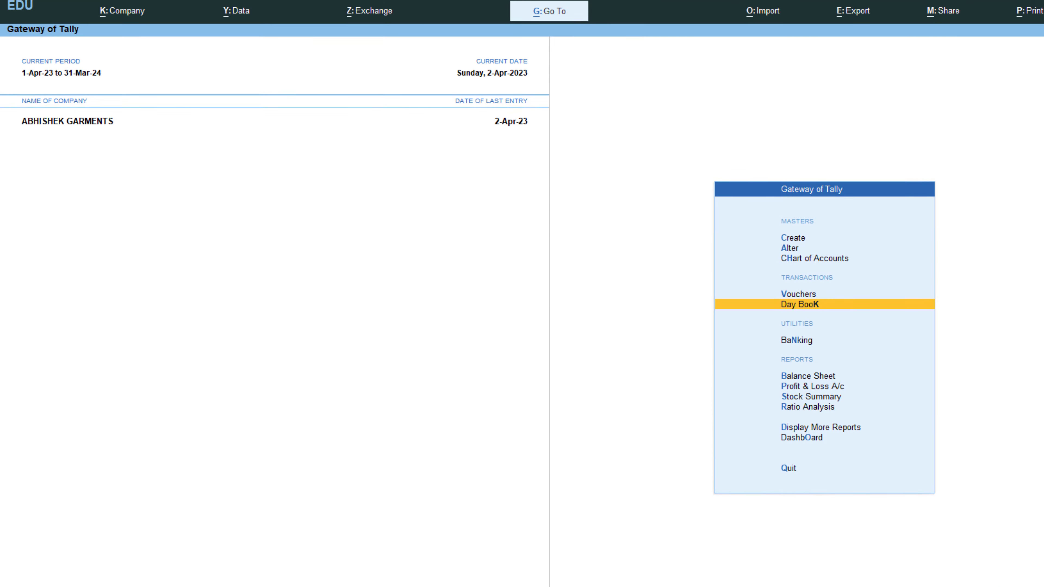
key(Up)
key(Return)
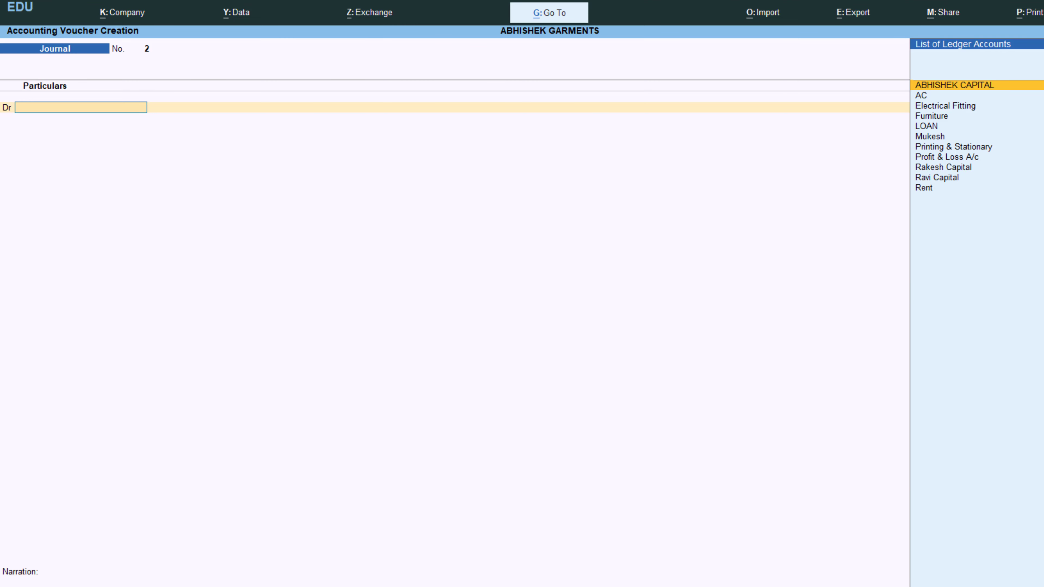
key(F4)
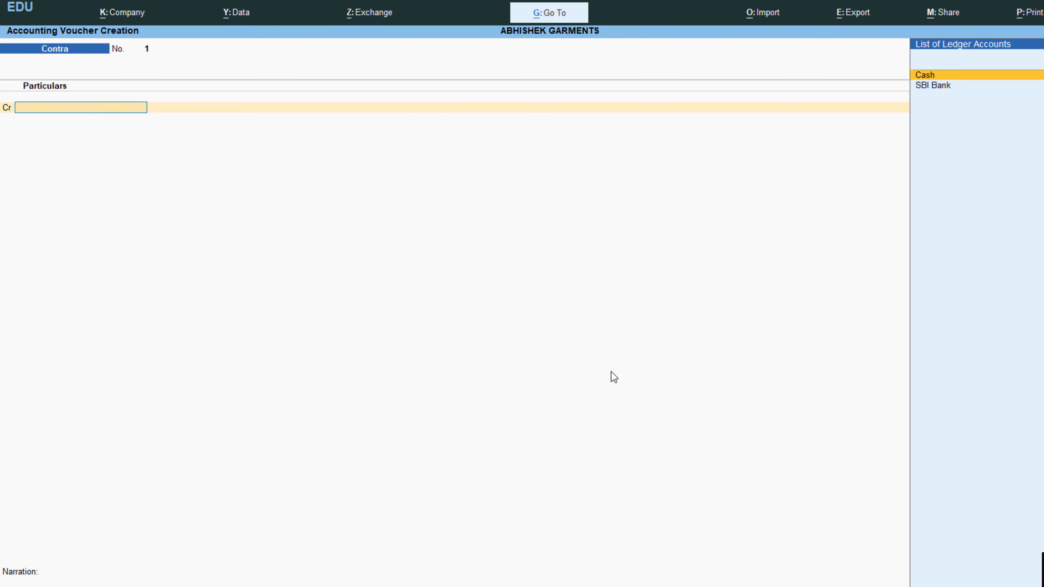
key(F2)
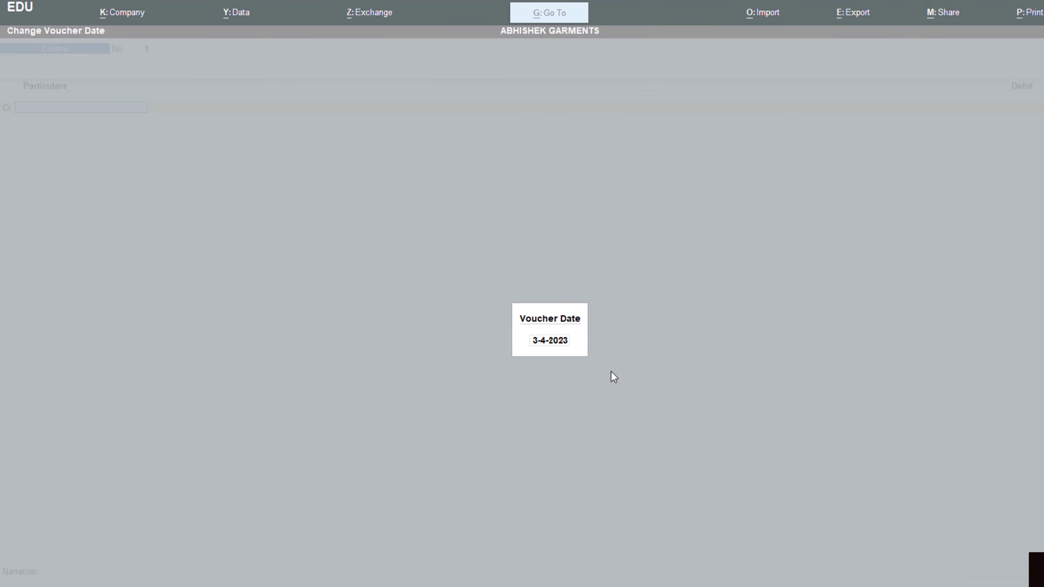
key(alt+Tab)
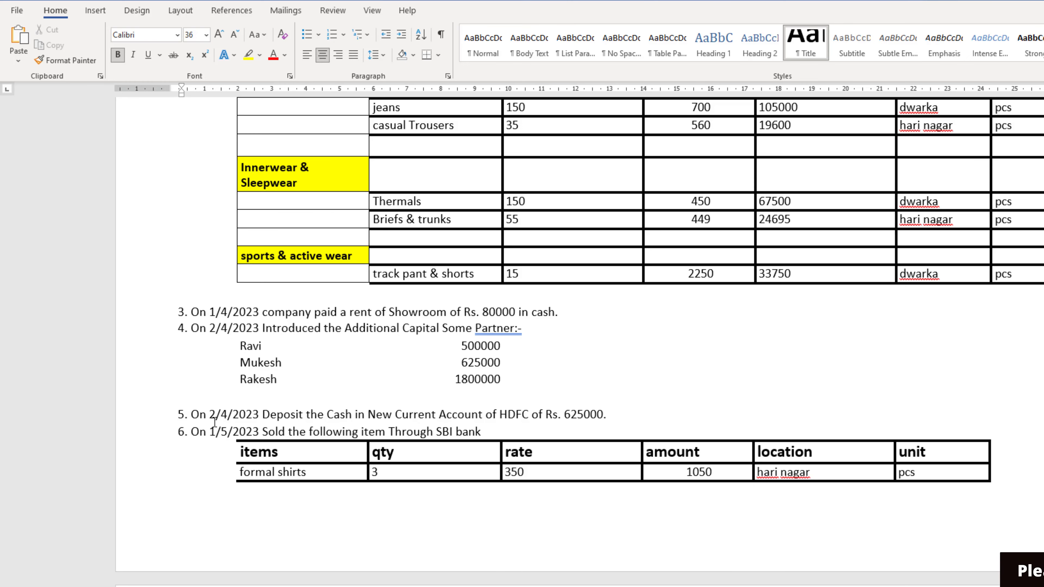
key(alt+Tab)
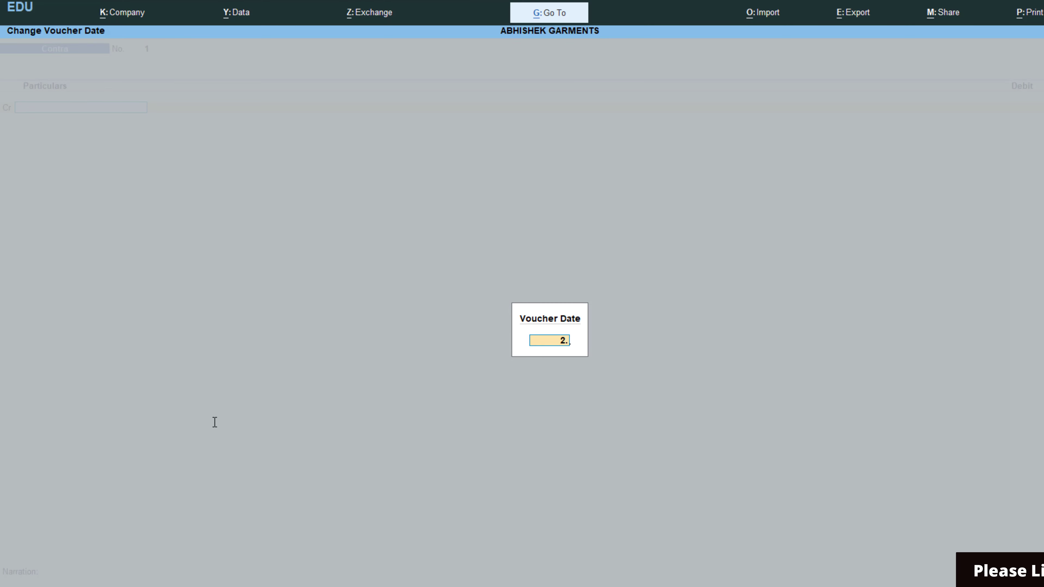
key(Return)
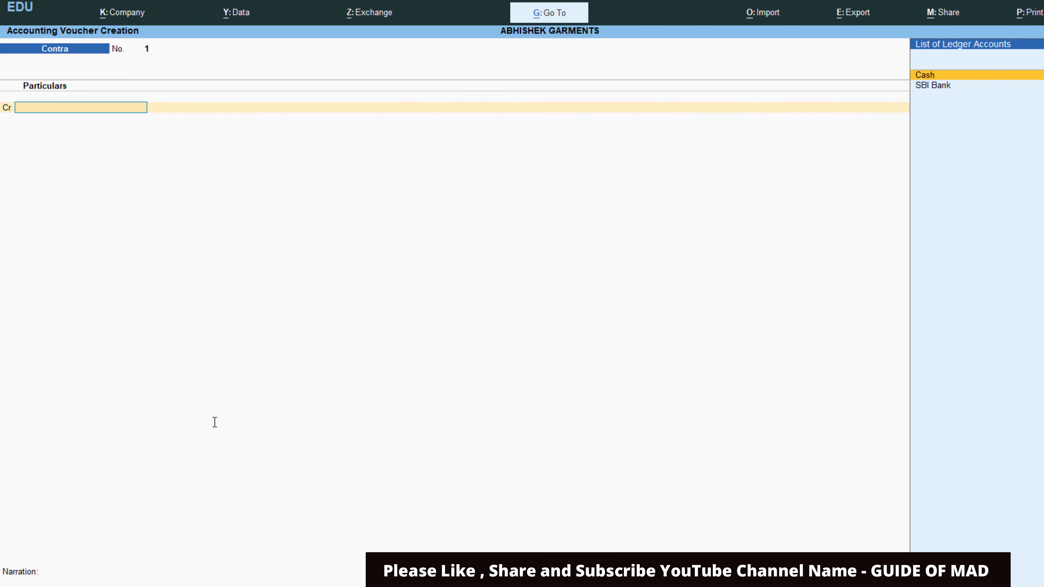
- Credit the Cash ledger with 625,000 in the contra voucher, checking the deposit amount in the Word document
key(alt+Tab)
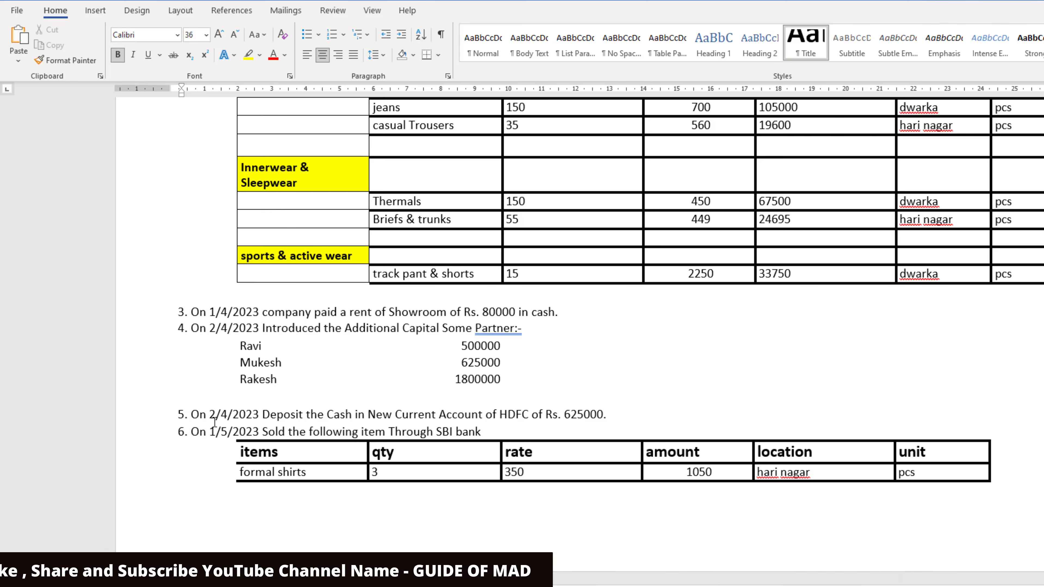
key(alt+Tab)
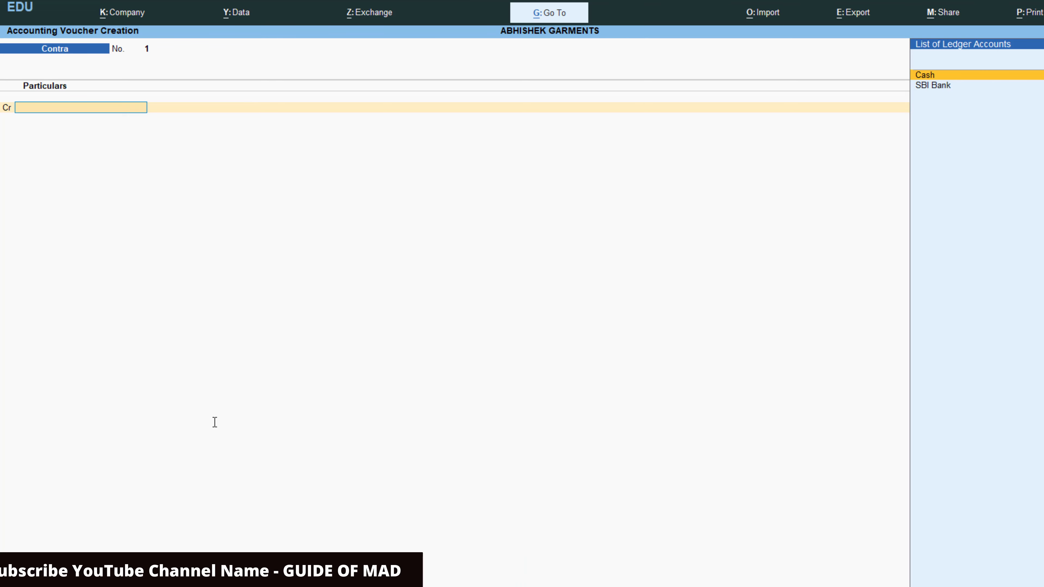
key(Return)
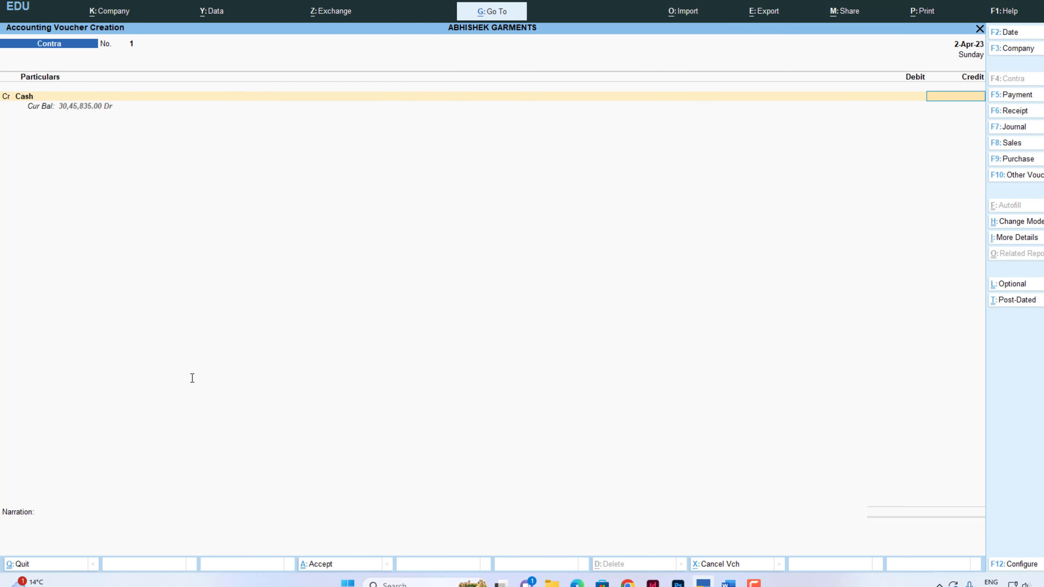
key(alt+Tab)
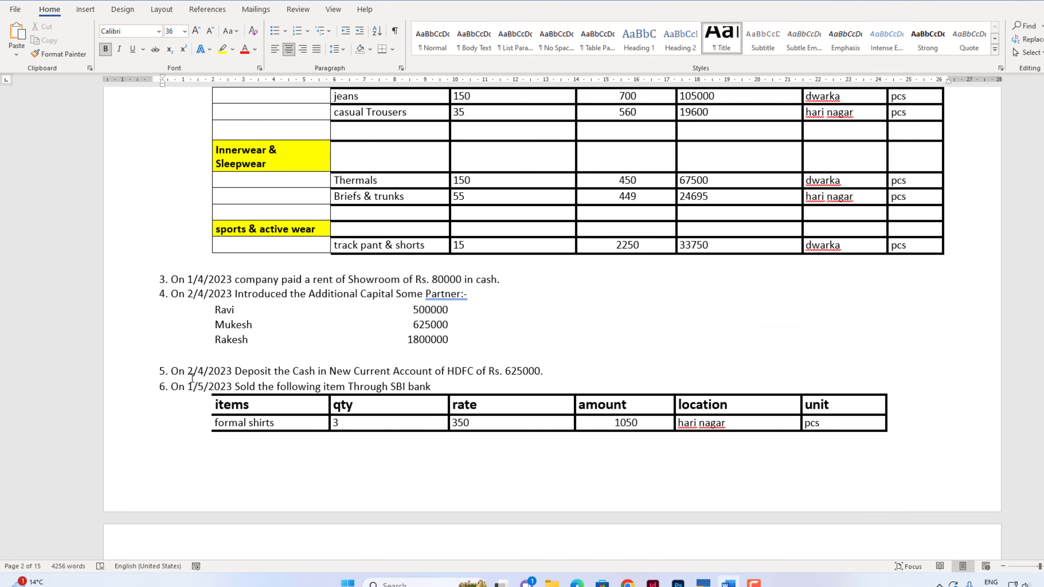
key(alt+Tab)
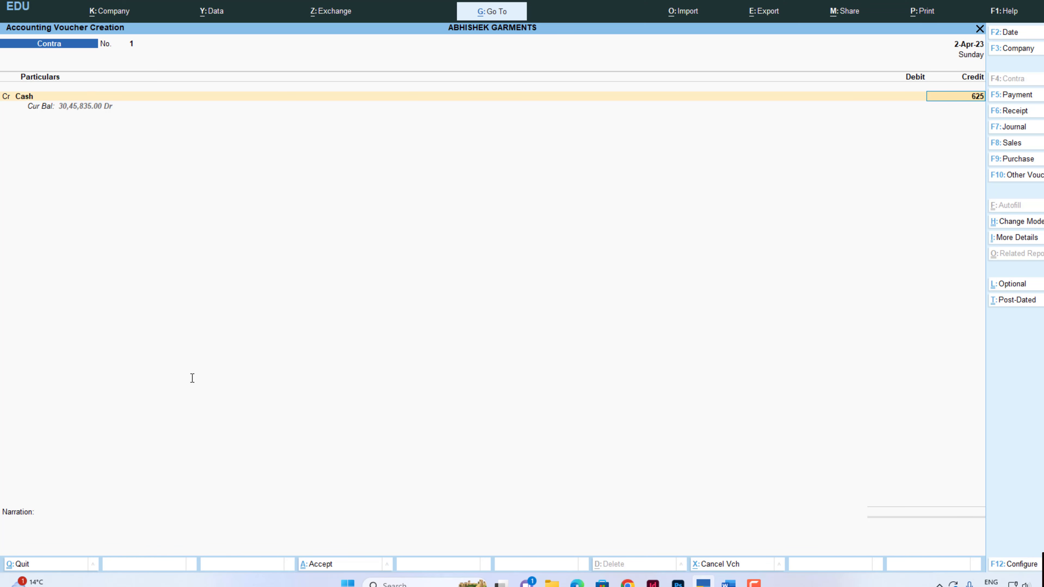
key(Return)
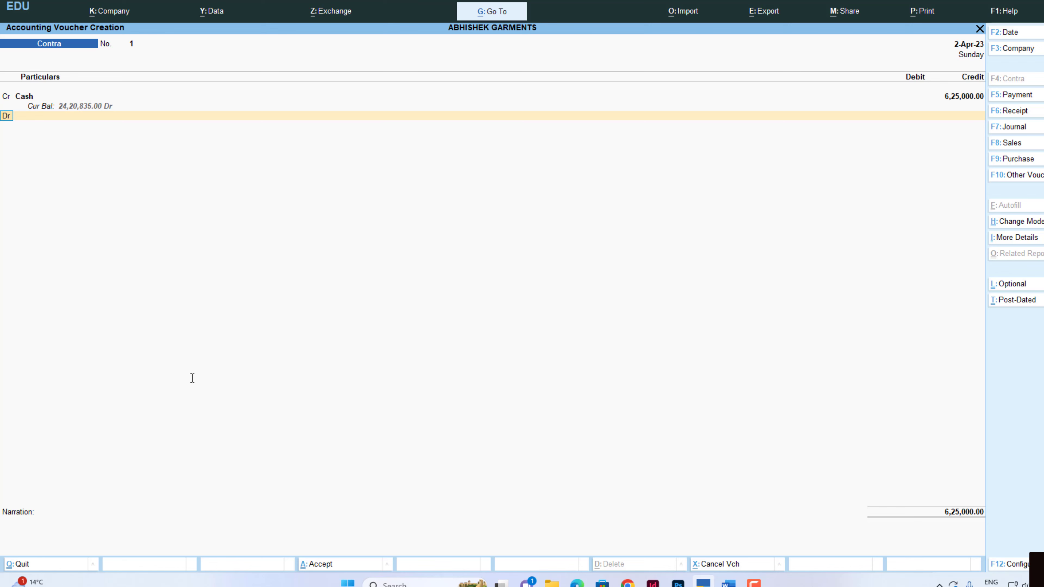
- Start a new ledger named HDFC Current Account for the contra's debit line, checking transaction 5 in the Word document
key(Return)
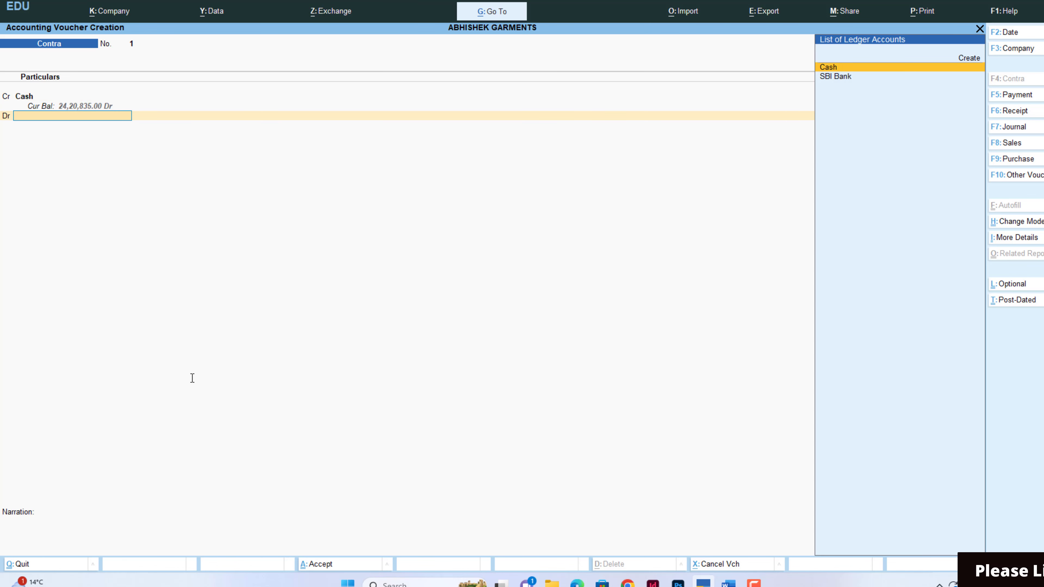
key(alt+Tab)
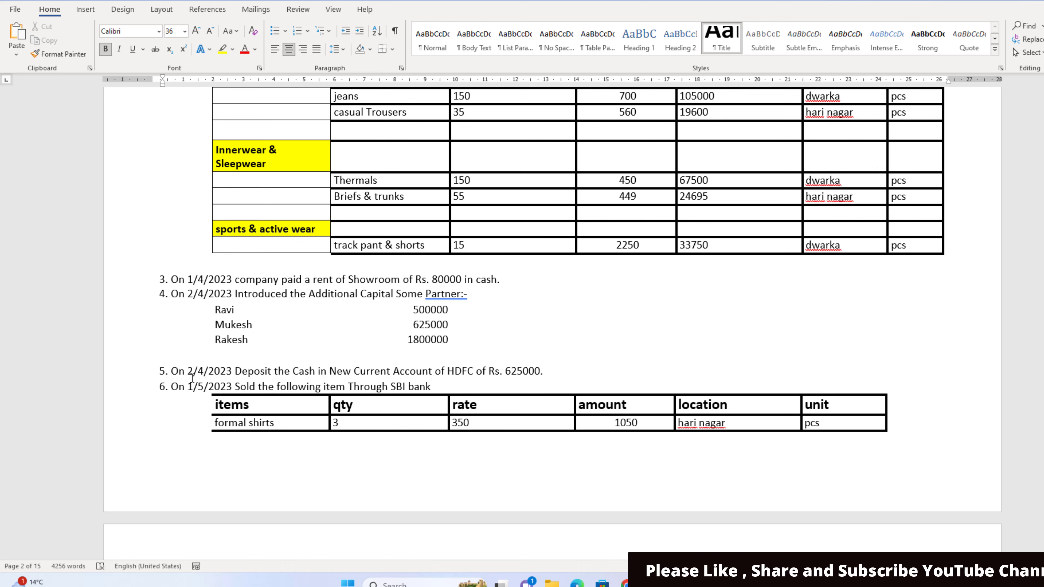
key(alt+Tab)
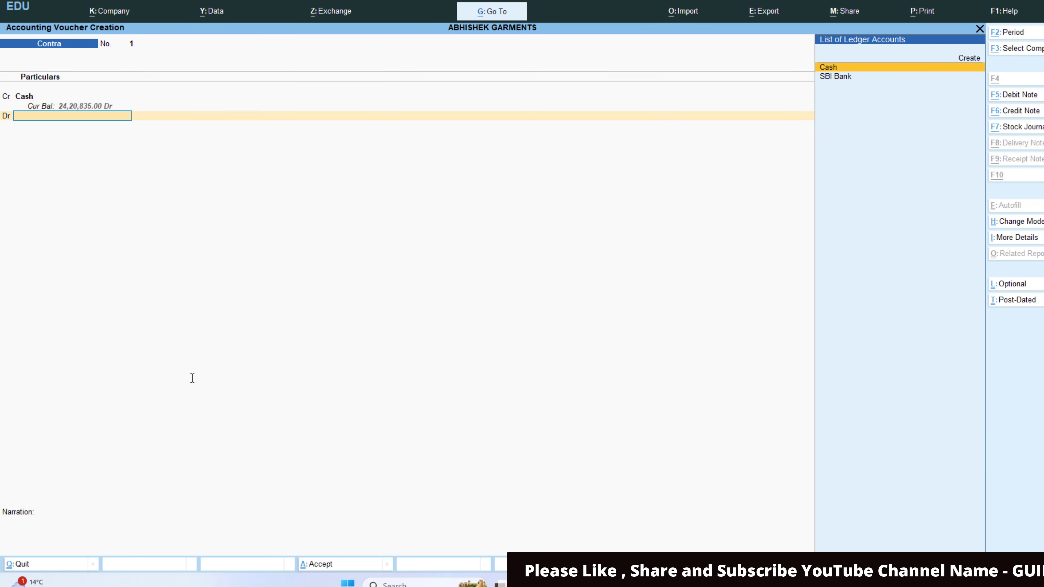
key(alt+c)
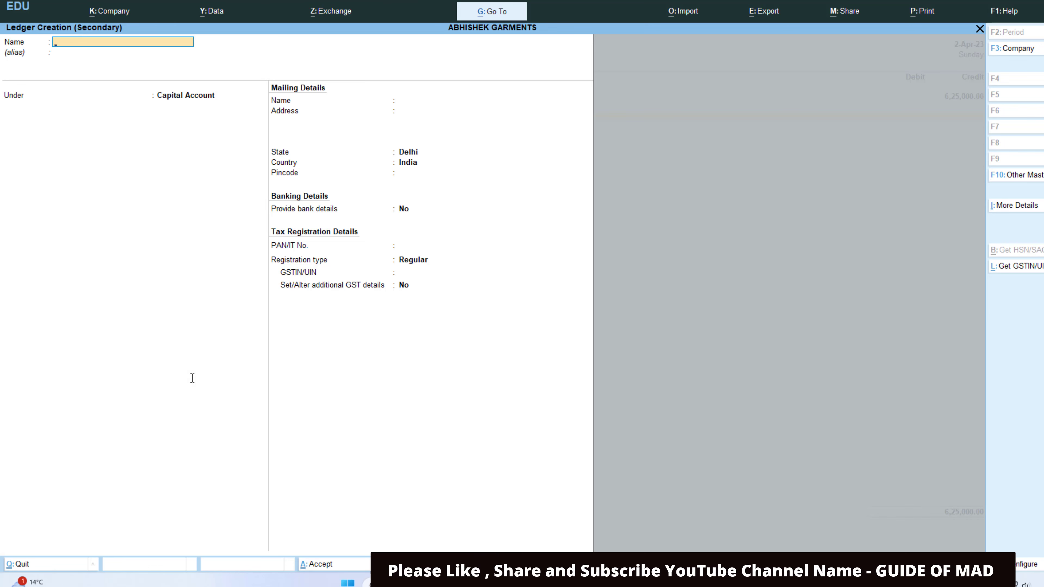
text(HDFC Curr)
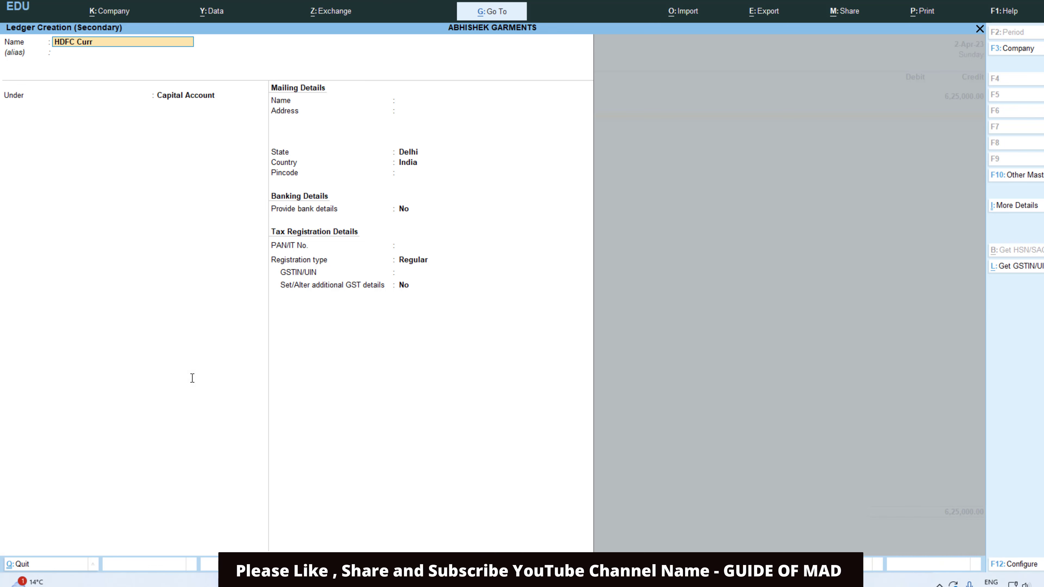
text(ent Account)
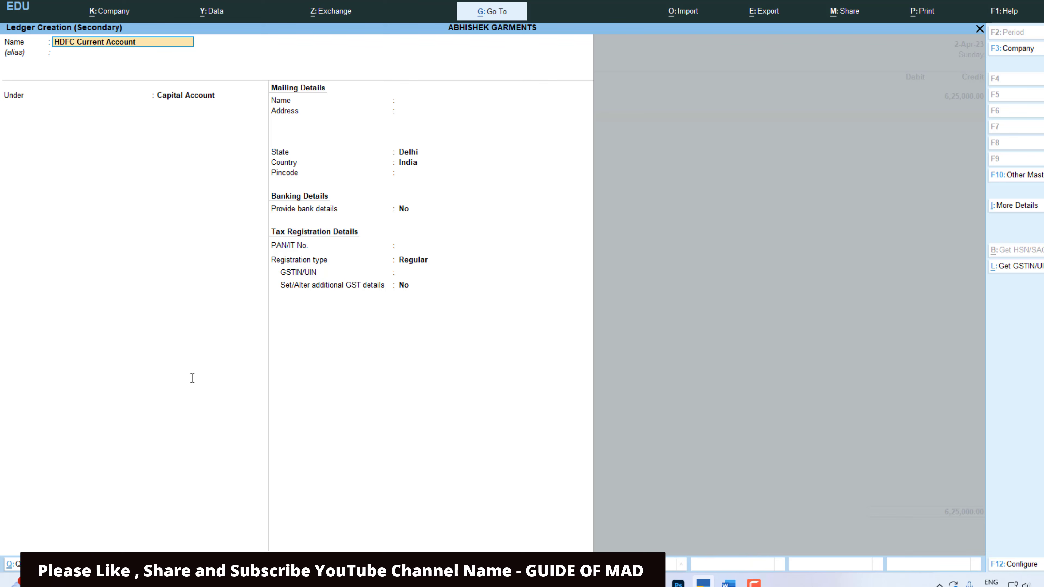
- Group the HDFC Current Account ledger under Bank Accounts and save it with the bank account details left blank
key(Return)
key(Return)
text(B)
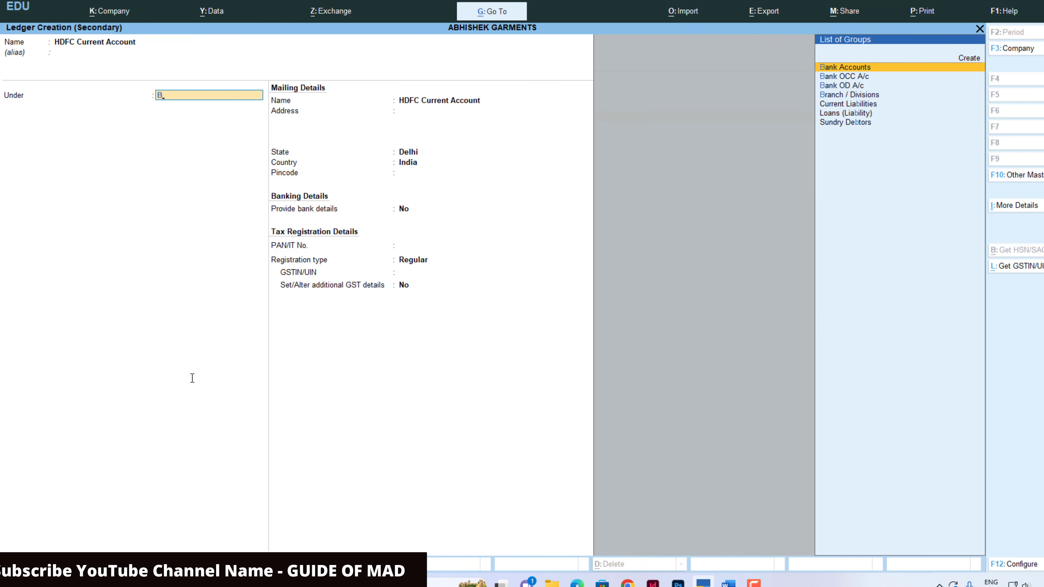
key(Return)
key(Return)
key(Return)
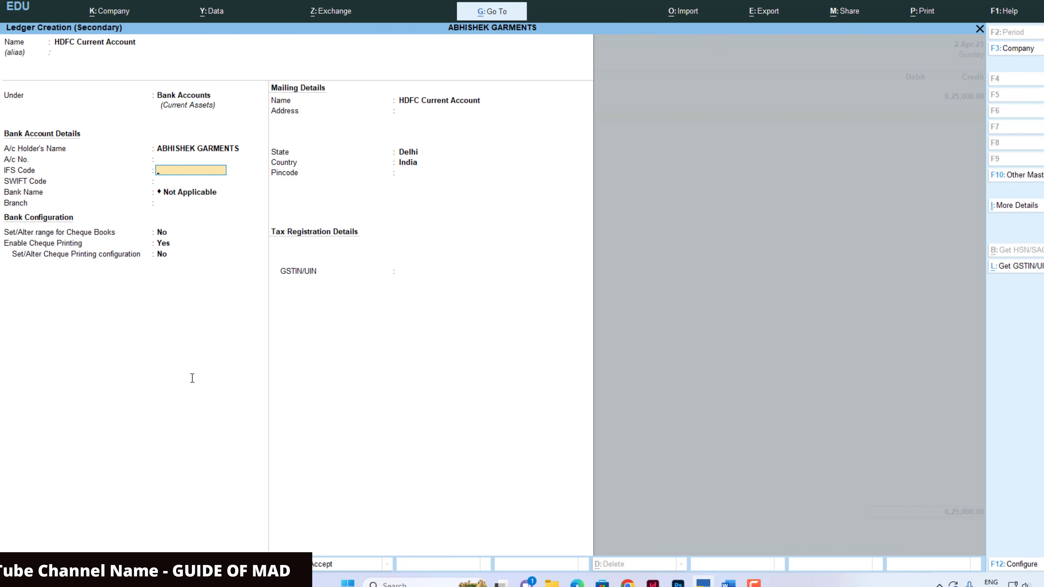
key(ctrl+a)
- Debit HDFC Current Account with 625,000, allocating it as a Cash transaction without denominations, instrument number or bank name
key(Return)
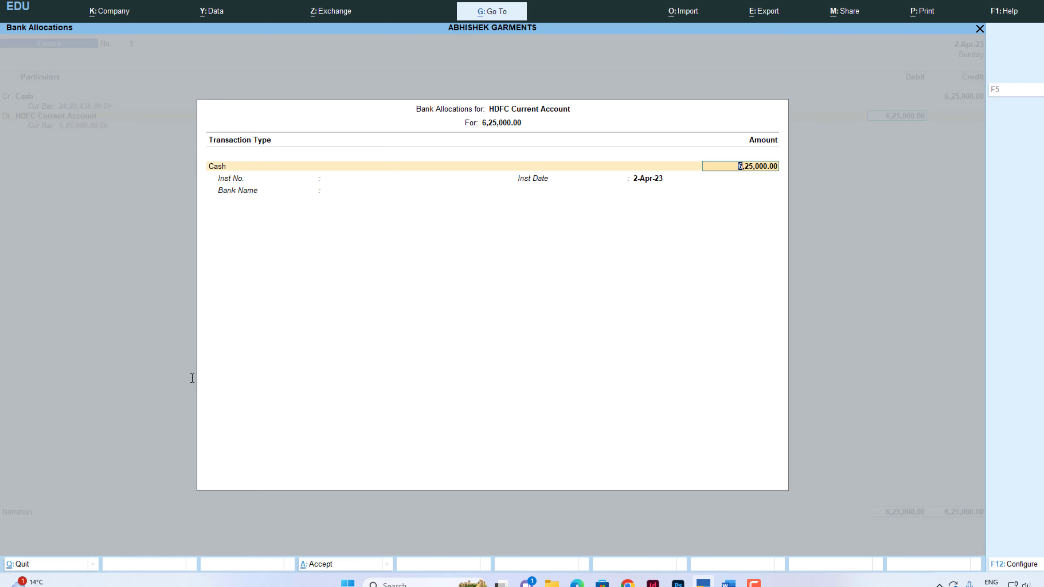
key(alt+Tab)
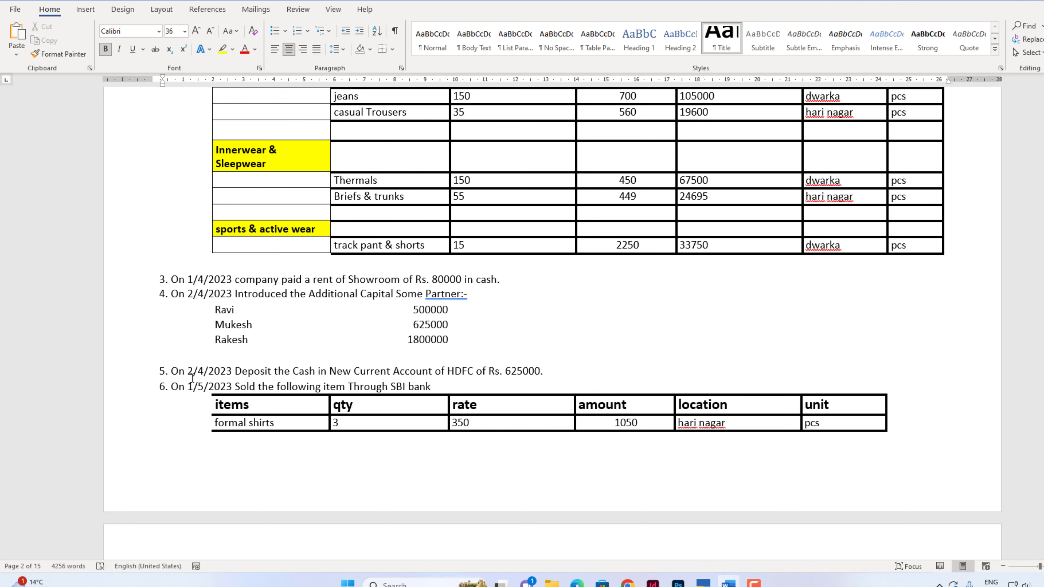
key(alt+Tab)
key(Return)
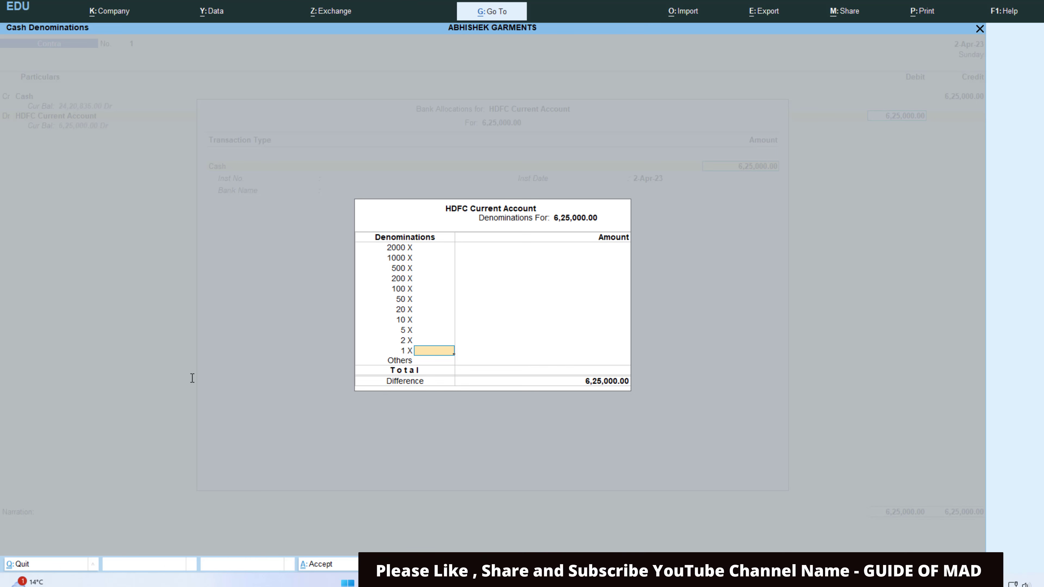
key(Return)
key(Return)
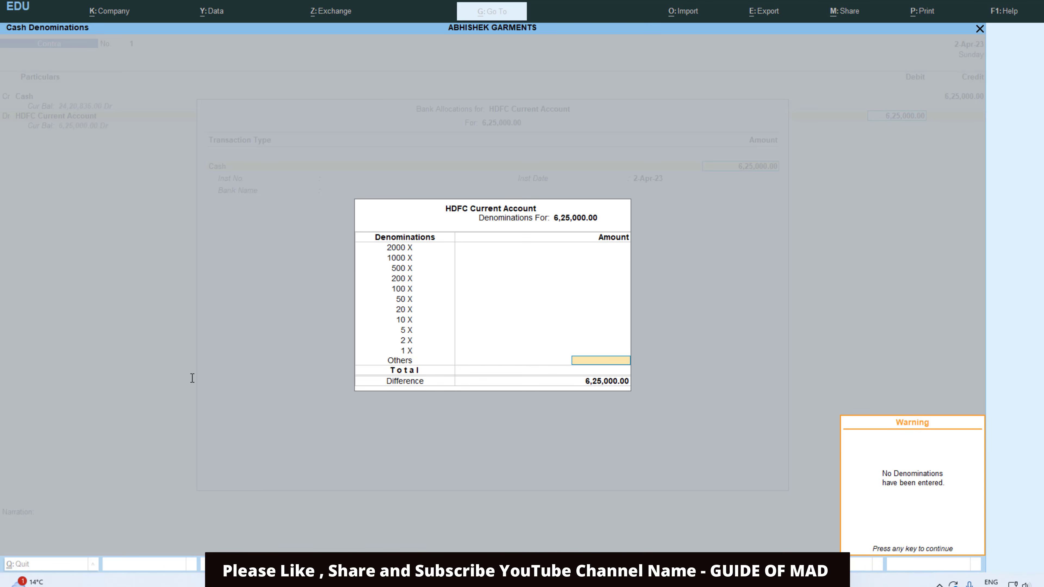
key(Return)
key(Return)
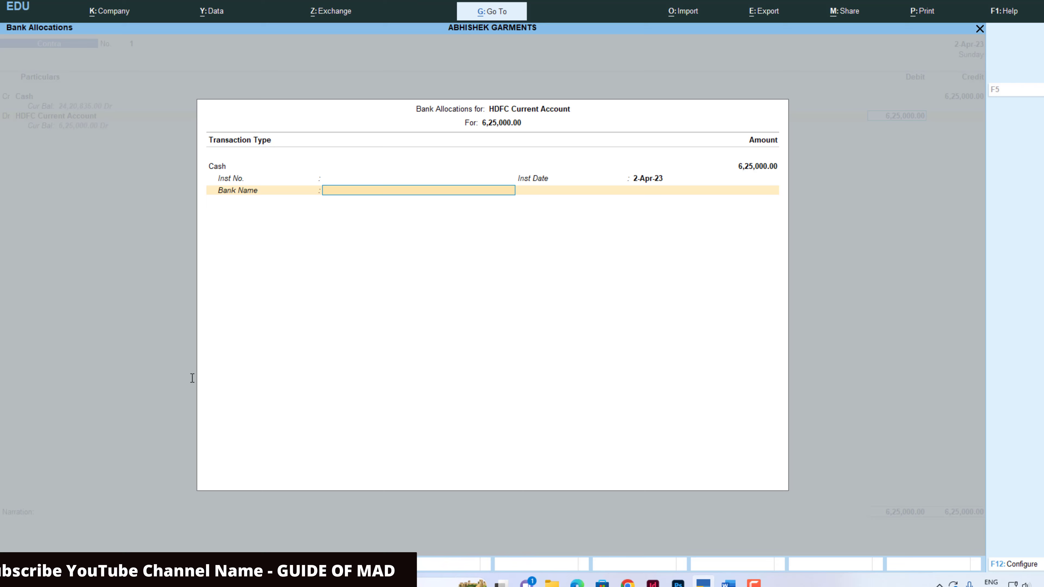
key(Return)
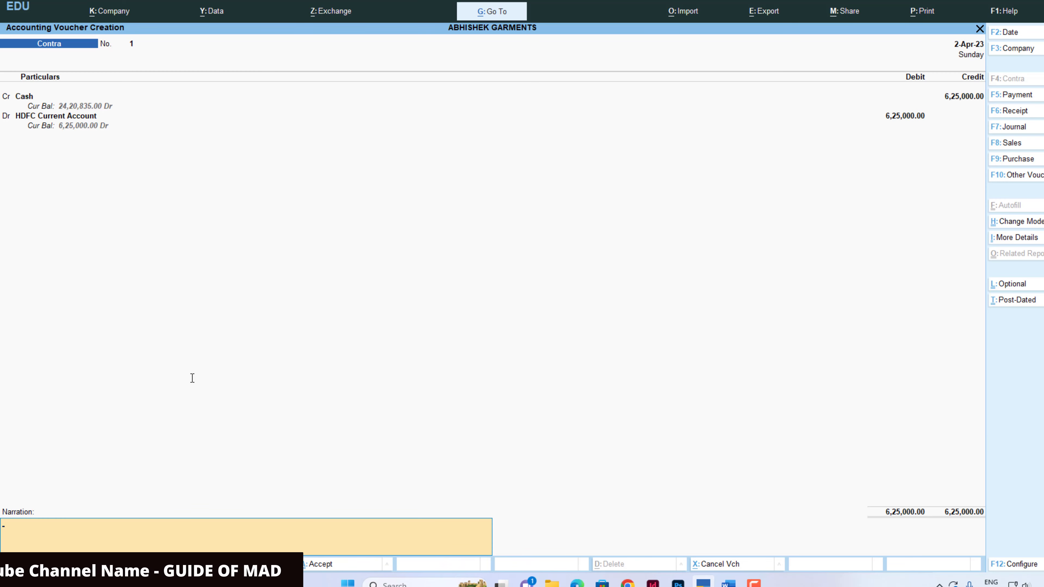
- Enter the narration "Being cash deposit in bank" and save the contra voucher
text(Be)
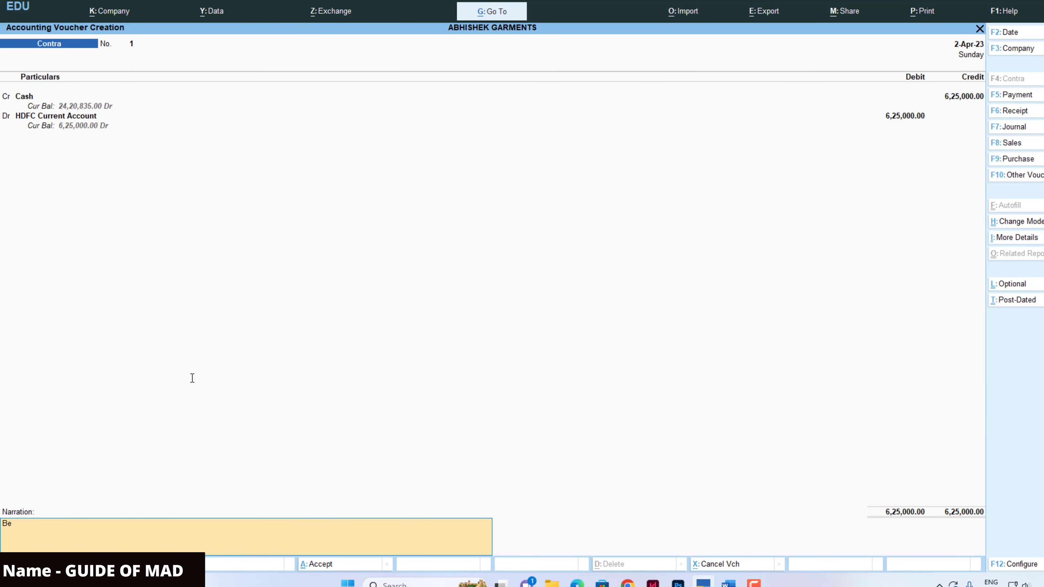
text(ing cash deposit in bank)
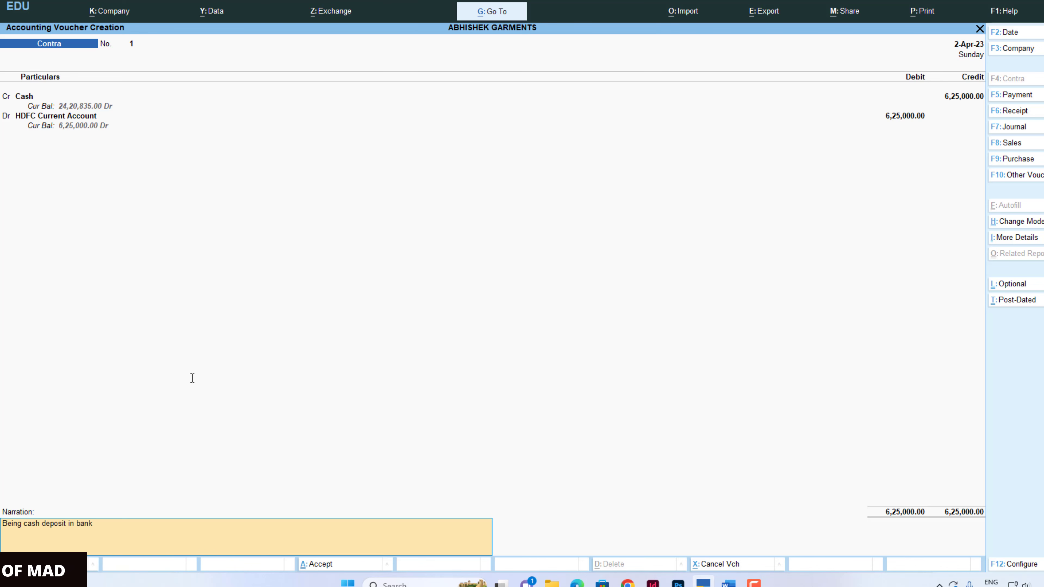
key(Return)
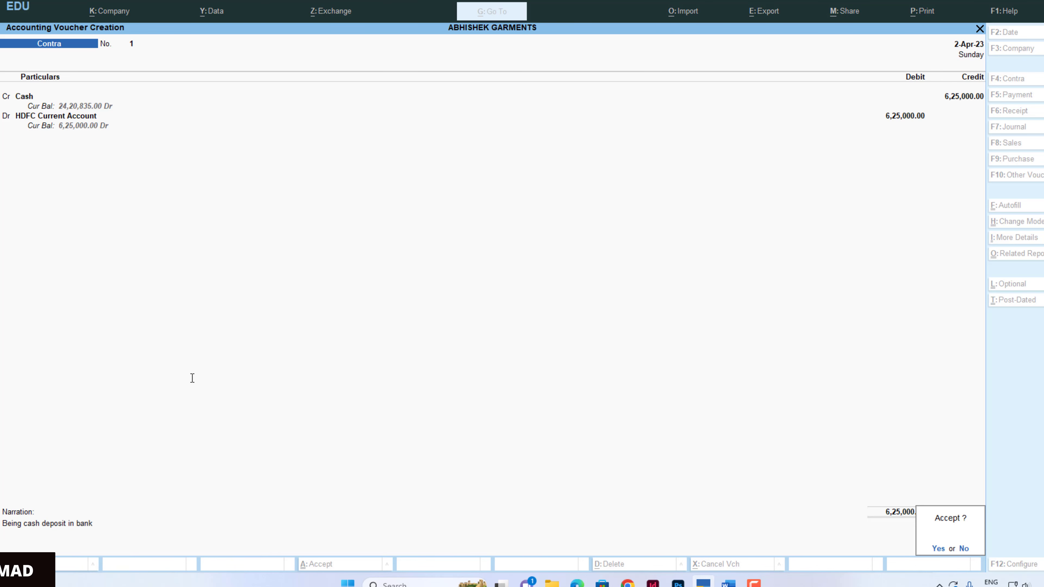
key(Return)
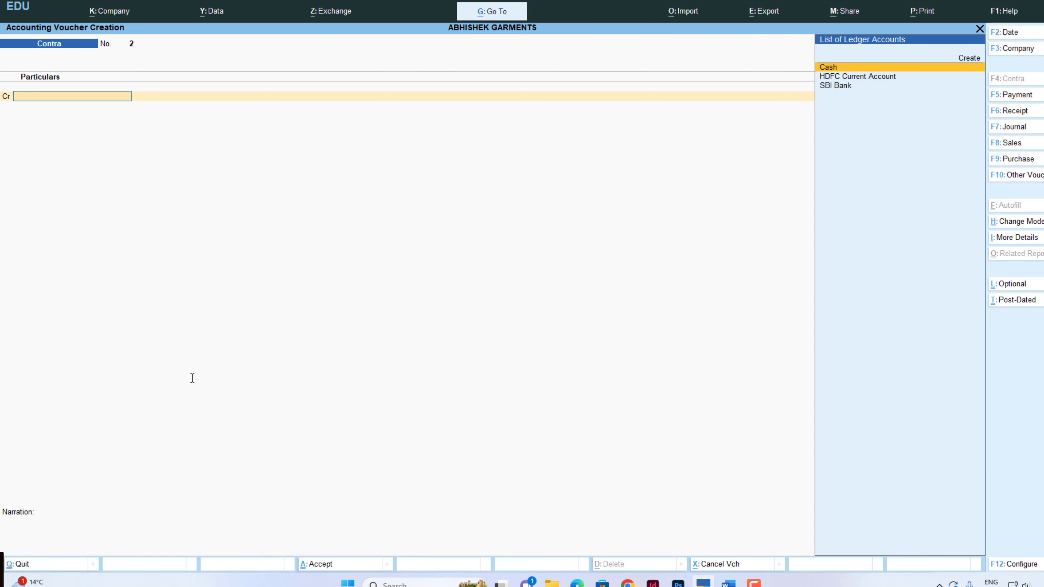
- Leave voucher entry, review the Day Book for 1-Apr-23 to 2-Apr-23, and close it
key(Escape)
key(Return)
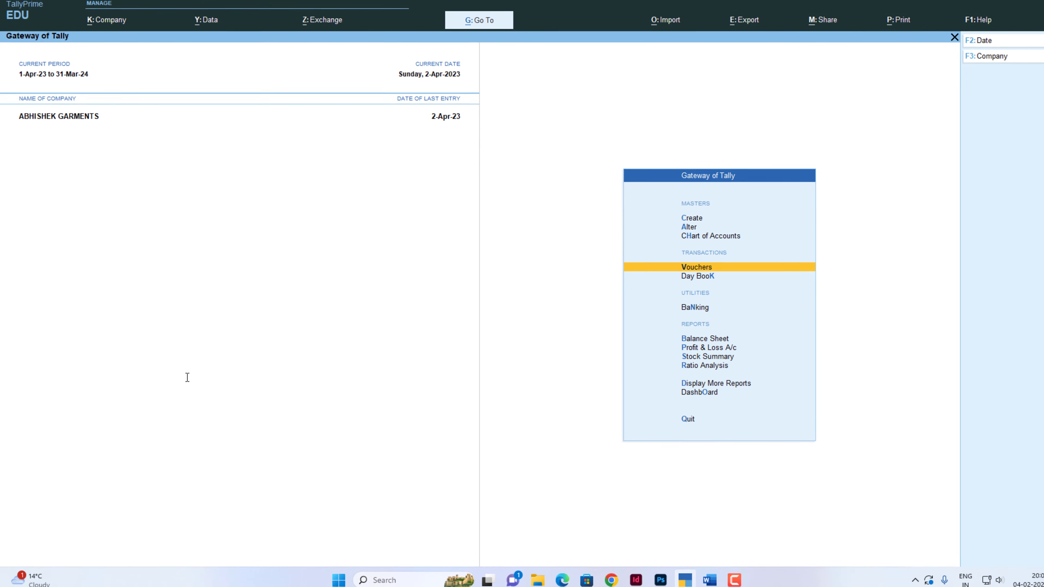
key(Down)
key(Return)
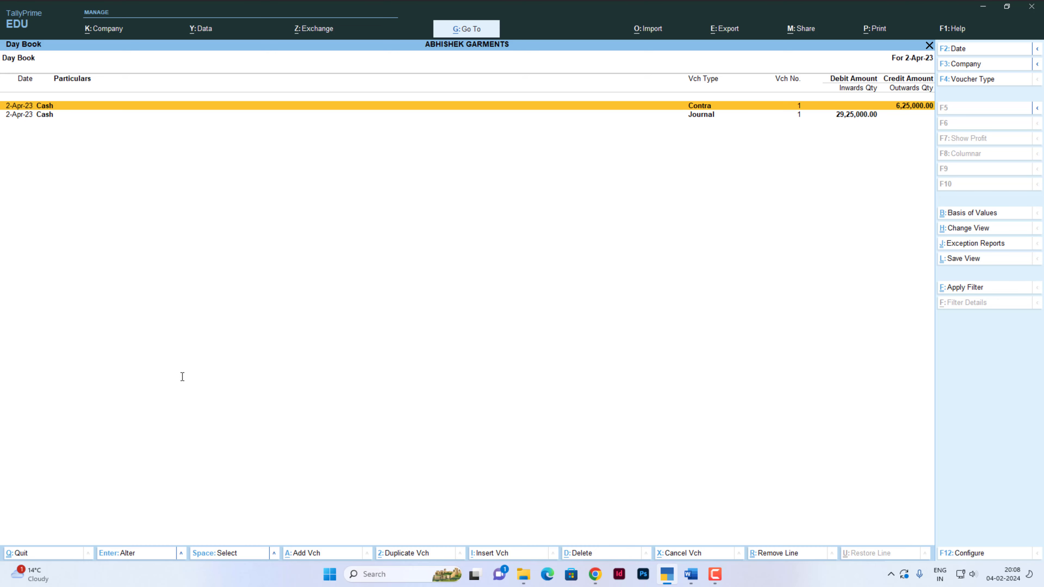
key(F2)
key(Return)
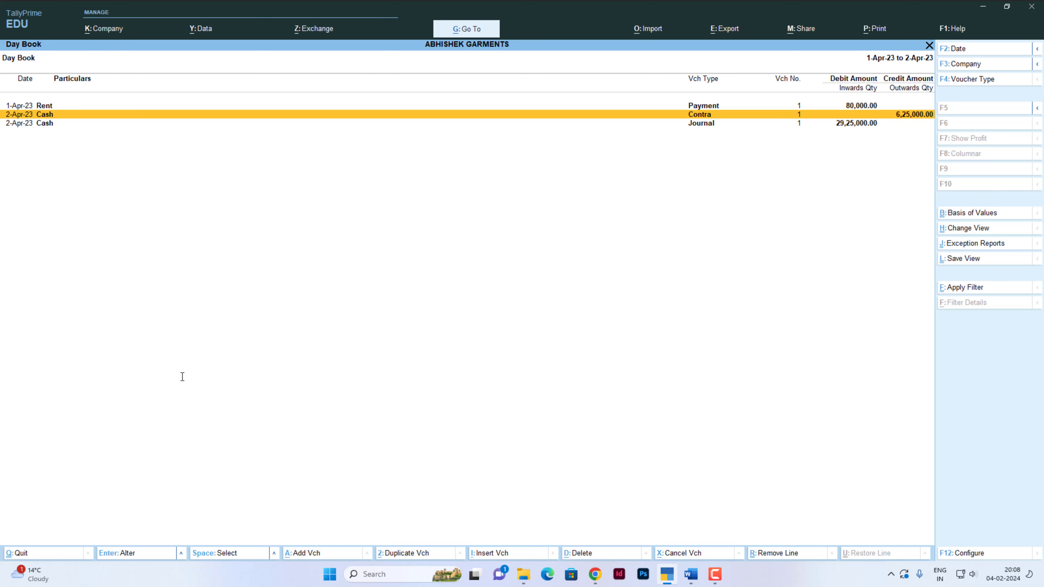
key(Escape)
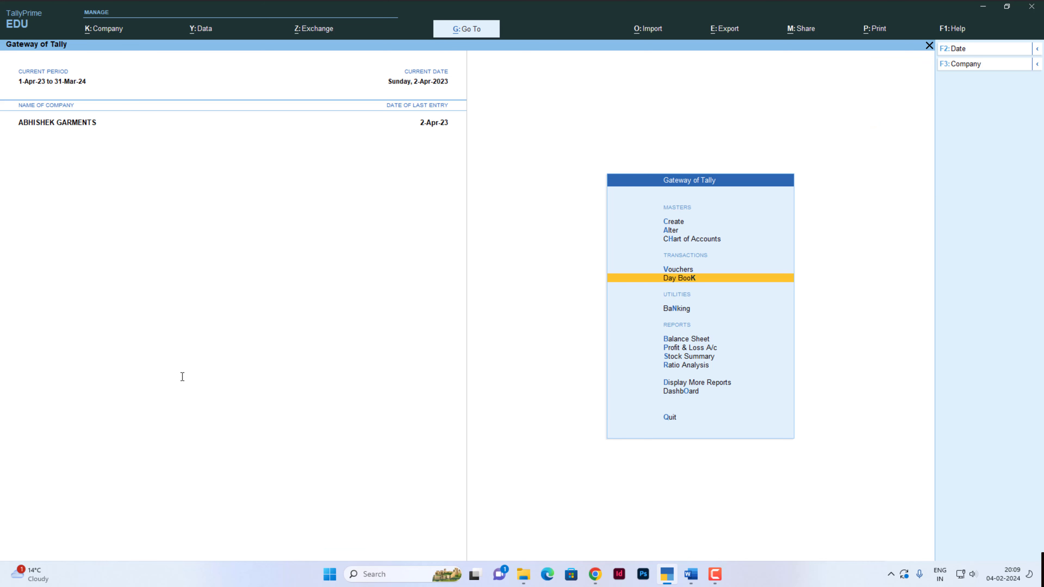
- Open the Balance Sheet and expand it to the detailed view to examine the ledger balances
key(Down)
key(Down)
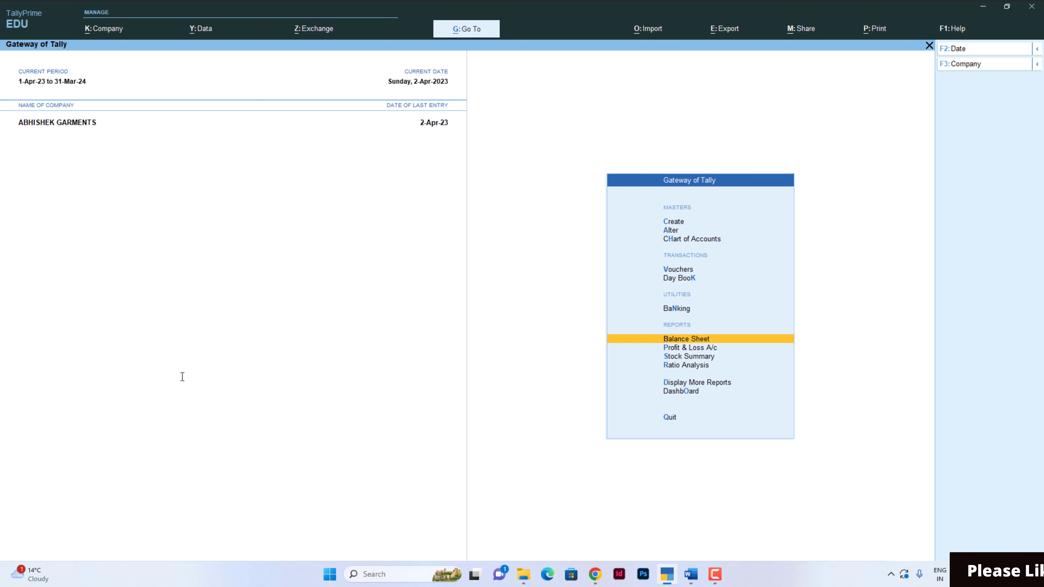
key(Return)
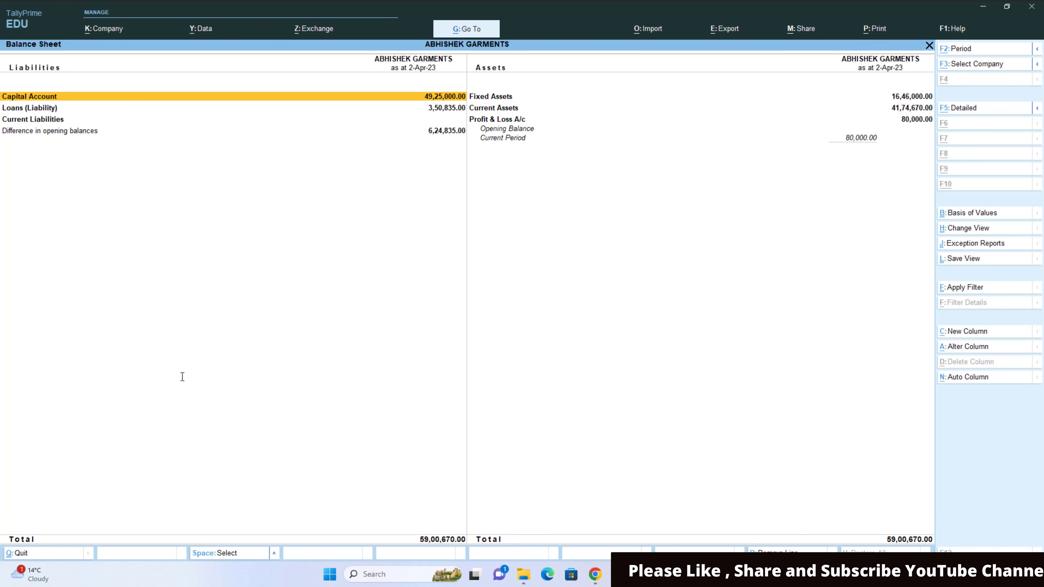
key(alt+F5)
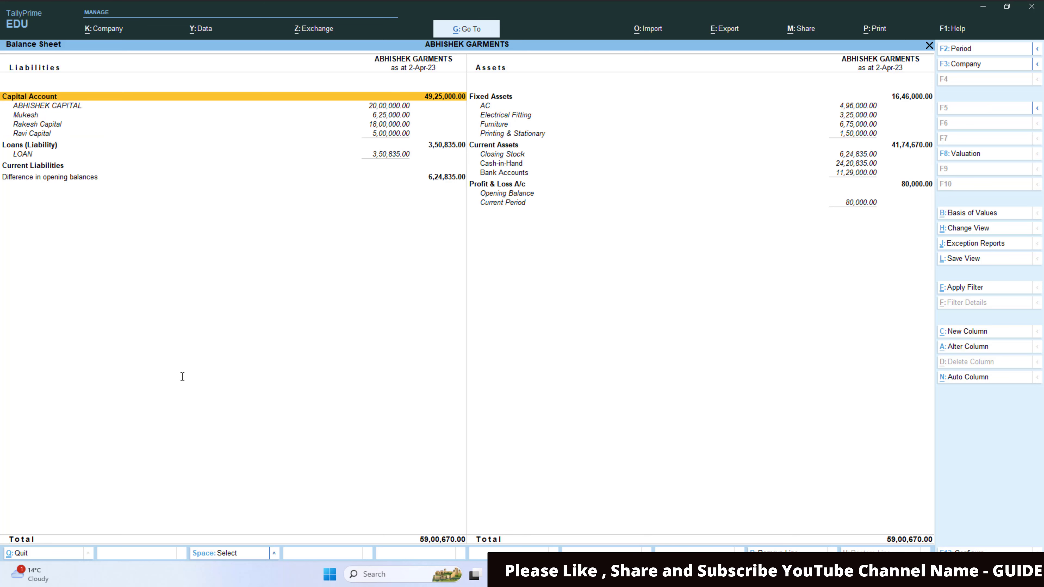